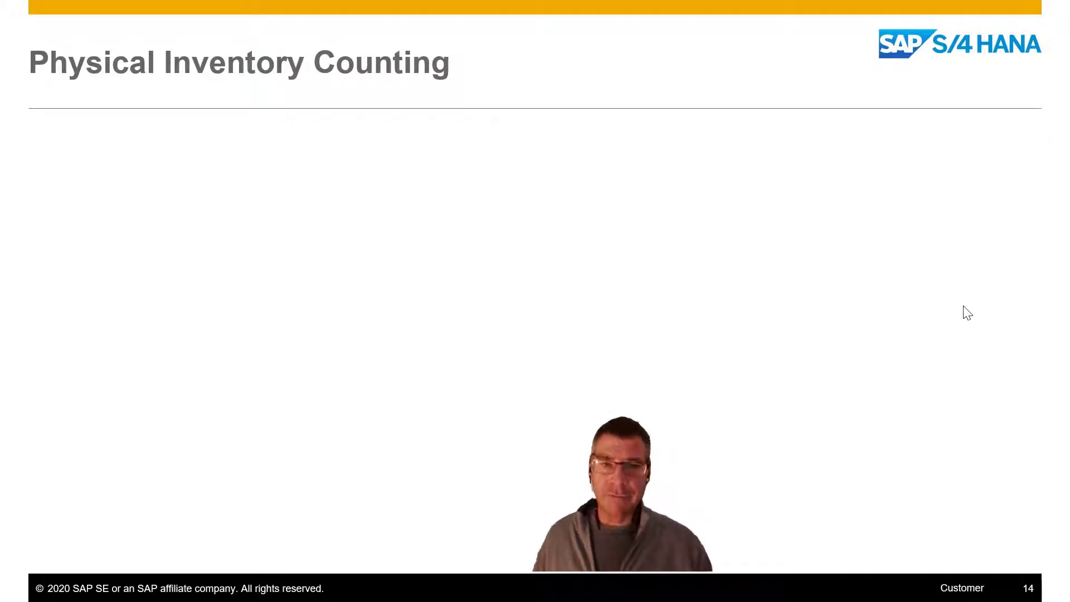
Reveal the overview screenshot and the Create Count step on the Physical Inventory Counting slide
{"action": "left_click", "coordinate": [958, 327]}
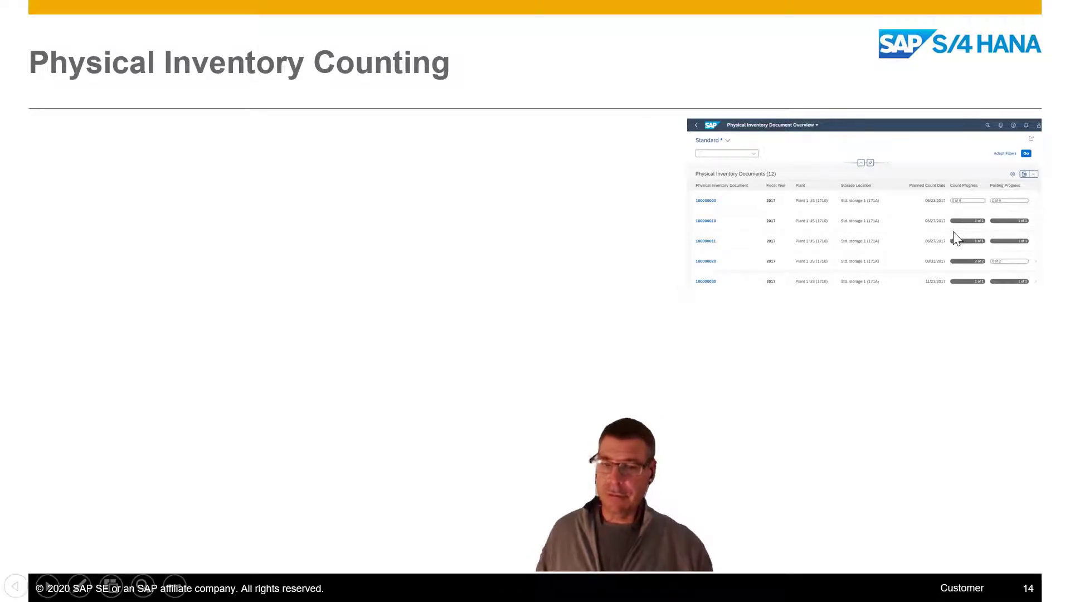
{"action": "key", "text": "Right"}
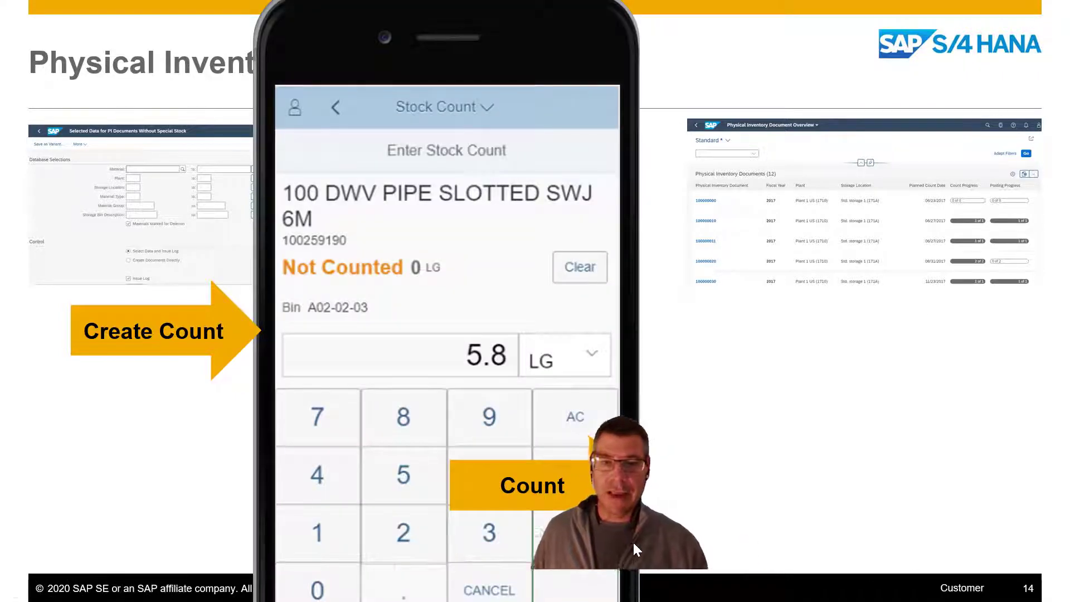
Reveal the Manage Process and Activity step and its document screenshot, then bring up the open-windows switcher
{"action": "left_click_drag", "start_coordinate": [633, 541], "coordinate": [748, 550]}
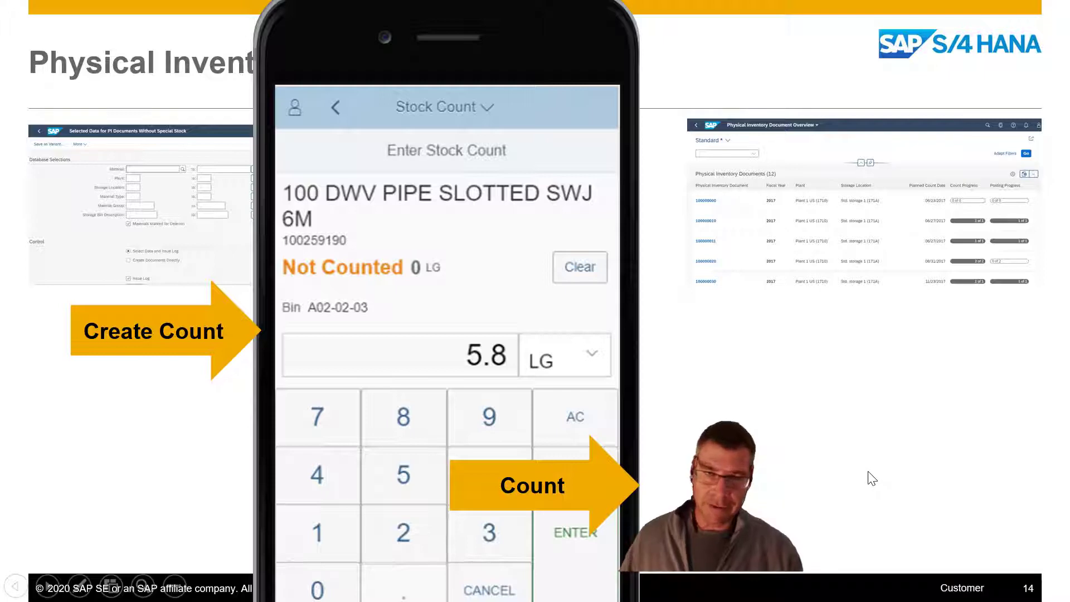
{"action": "mouse_move", "coordinate": [777, 524]}
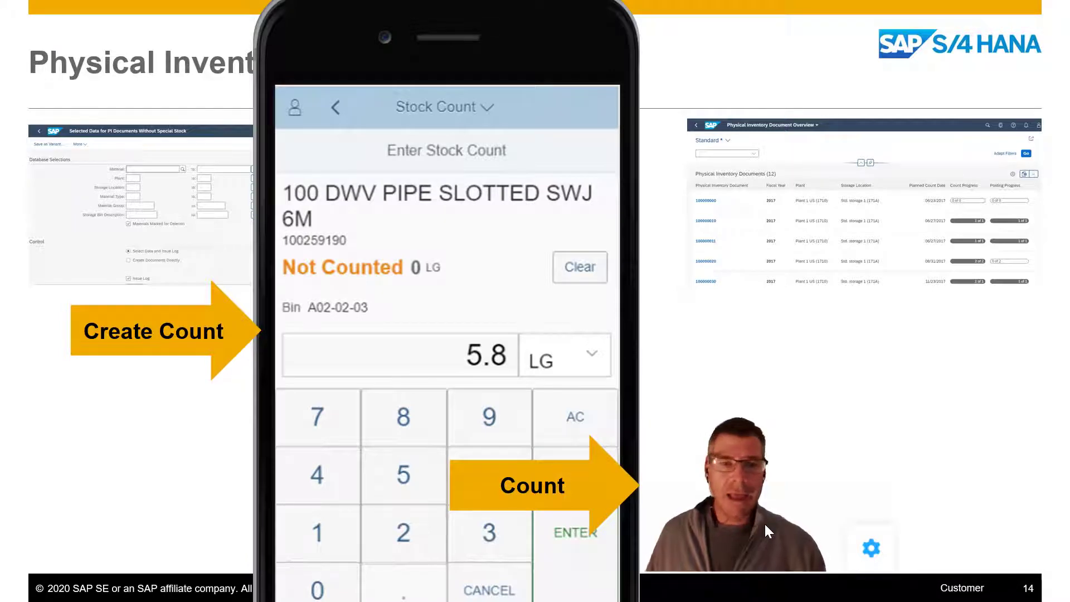
{"action": "left_click", "coordinate": [867, 449]}
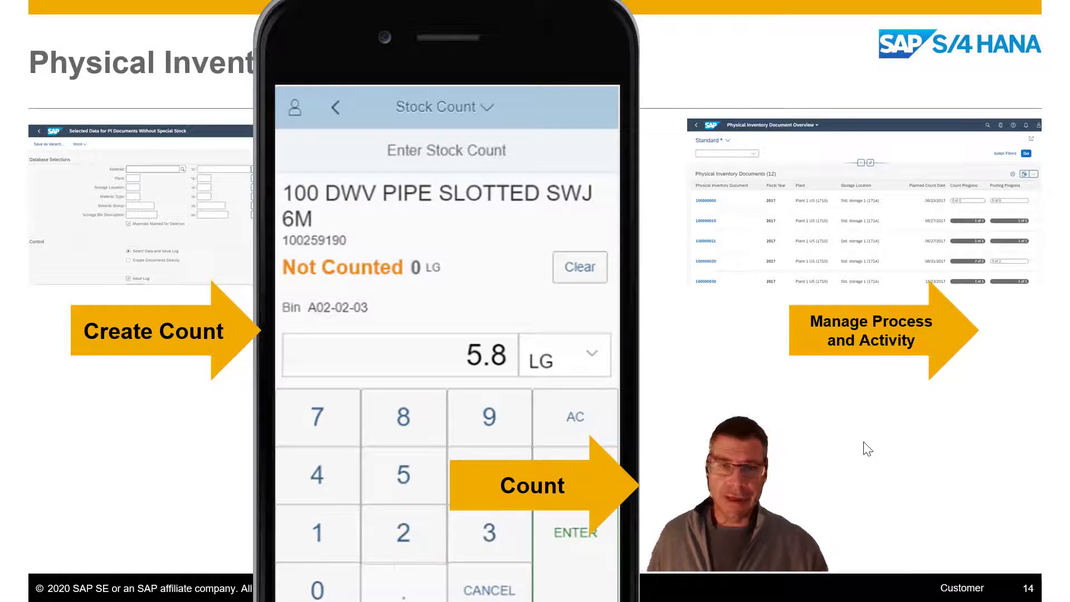
{"action": "key", "text": "Right"}
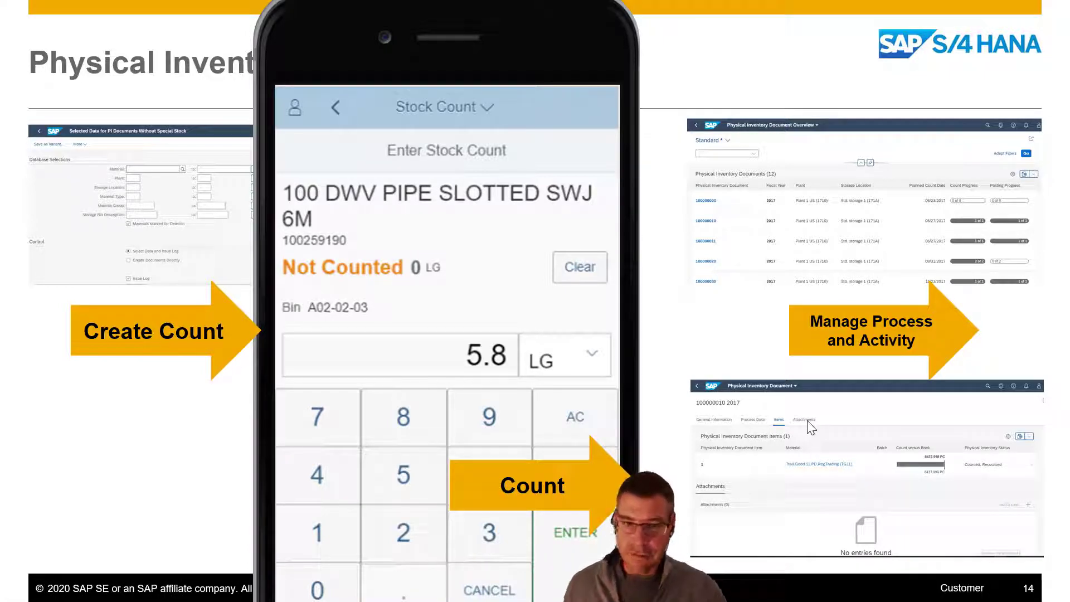
{"action": "key", "text": "alt+Tab"}
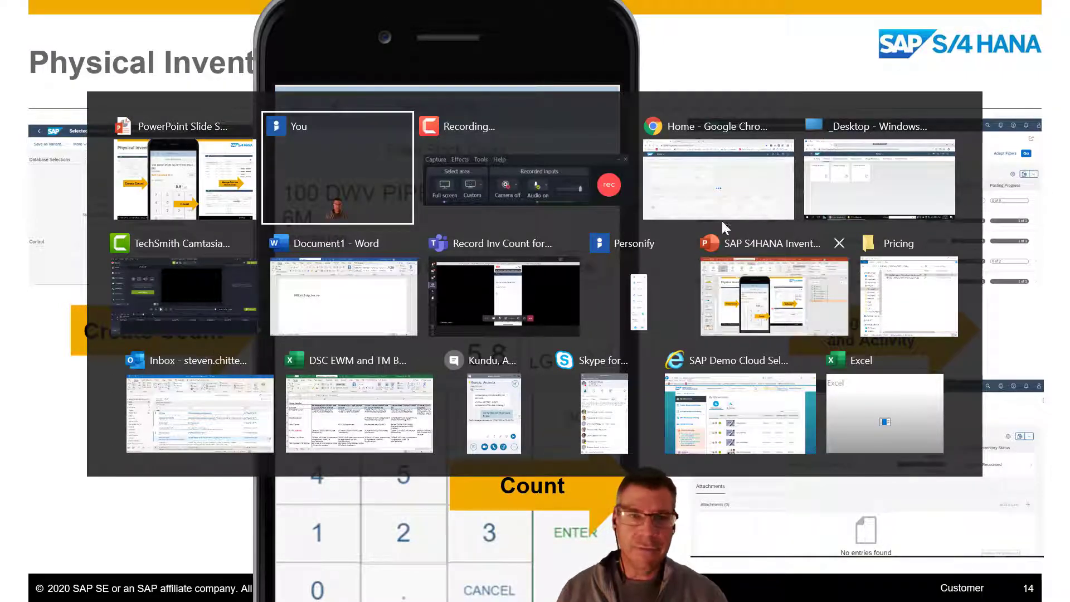
Switch to the SAP launchpad and open Overview Inventory Processing from My Home
{"action": "left_click", "coordinate": [907, 182]}
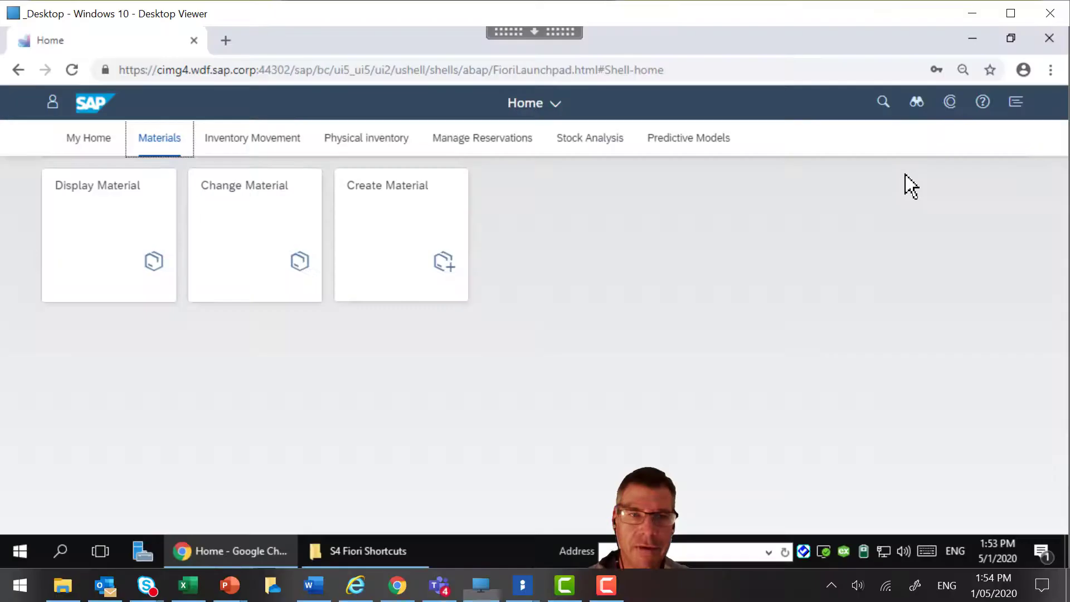
{"action": "left_click", "coordinate": [99, 146]}
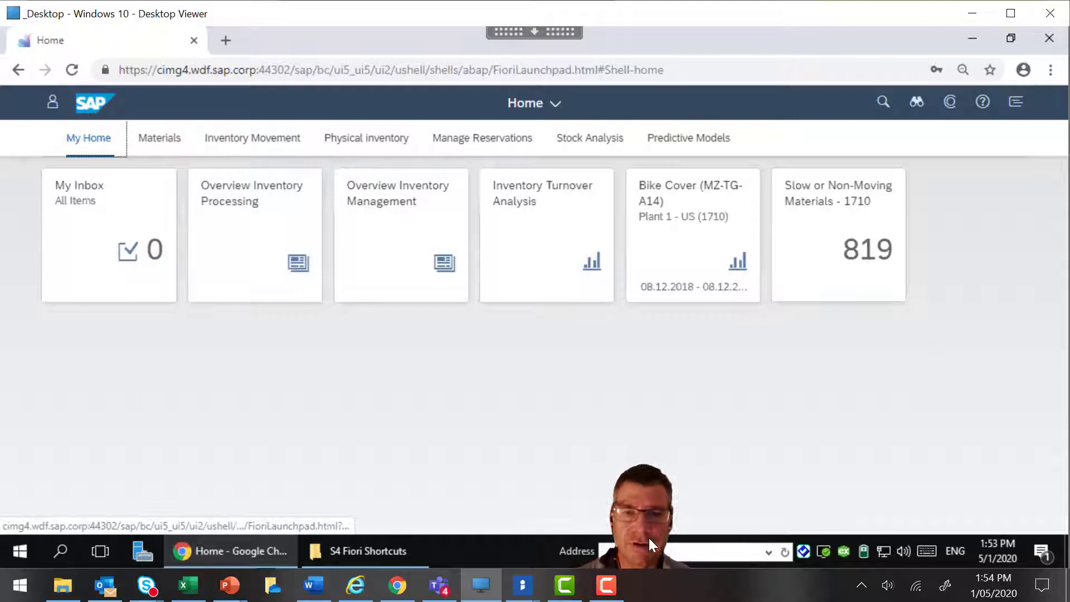
{"action": "left_click", "coordinate": [240, 267]}
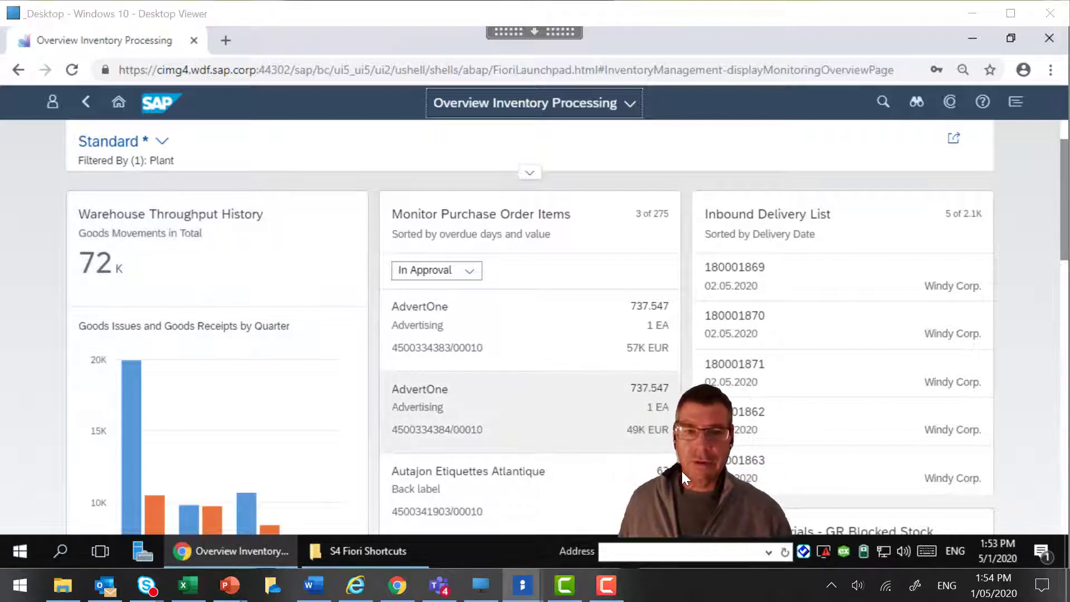
Open the full list of 68 physical inventory documents from the Recent Inventory Counts card
{"action": "scroll", "coordinate": [221, 359], "scroll_direction": "down", "scroll_amount": 3}
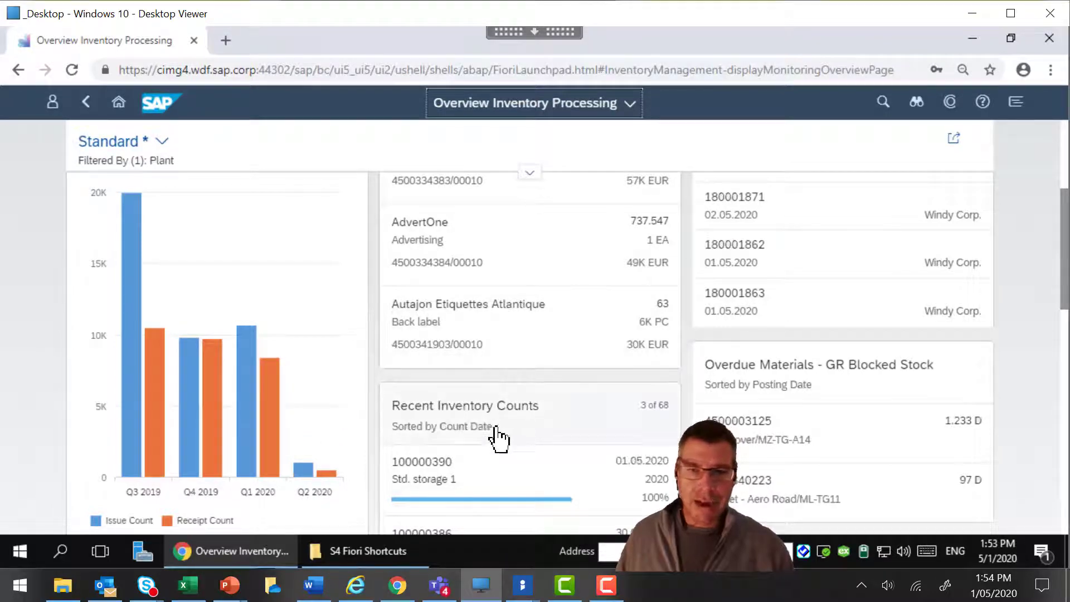
{"action": "scroll", "coordinate": [554, 412], "scroll_direction": "down", "scroll_amount": 2}
{"action": "scroll", "coordinate": [554, 412], "scroll_direction": "down", "scroll_amount": 2}
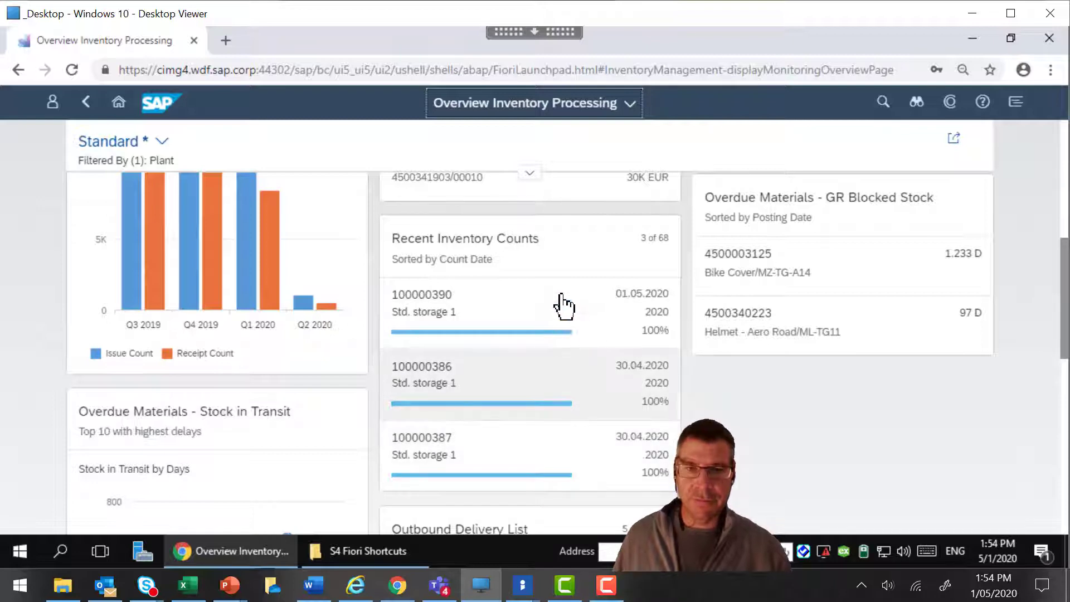
{"action": "left_click", "coordinate": [482, 250]}
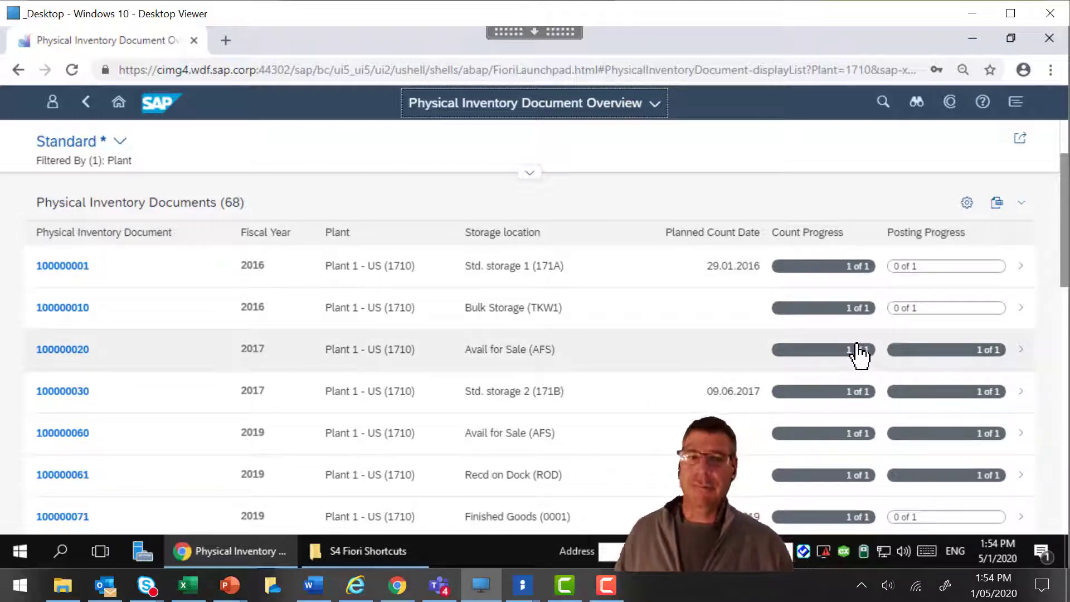
{"action": "scroll", "coordinate": [858, 355], "scroll_direction": "down", "scroll_amount": 5}
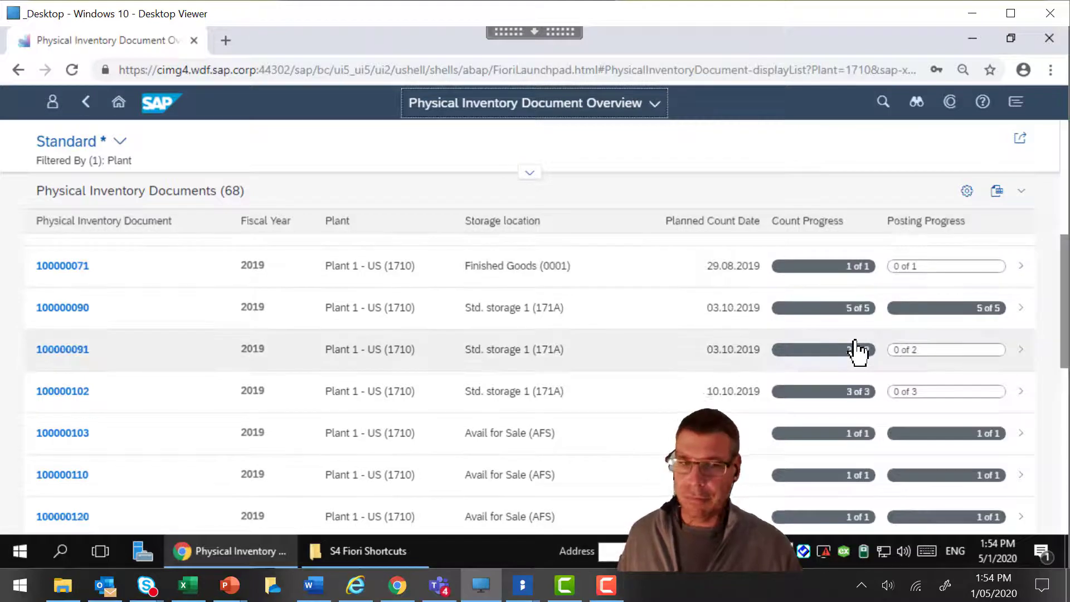
{"action": "scroll", "coordinate": [858, 352], "scroll_direction": "down", "scroll_amount": 3}
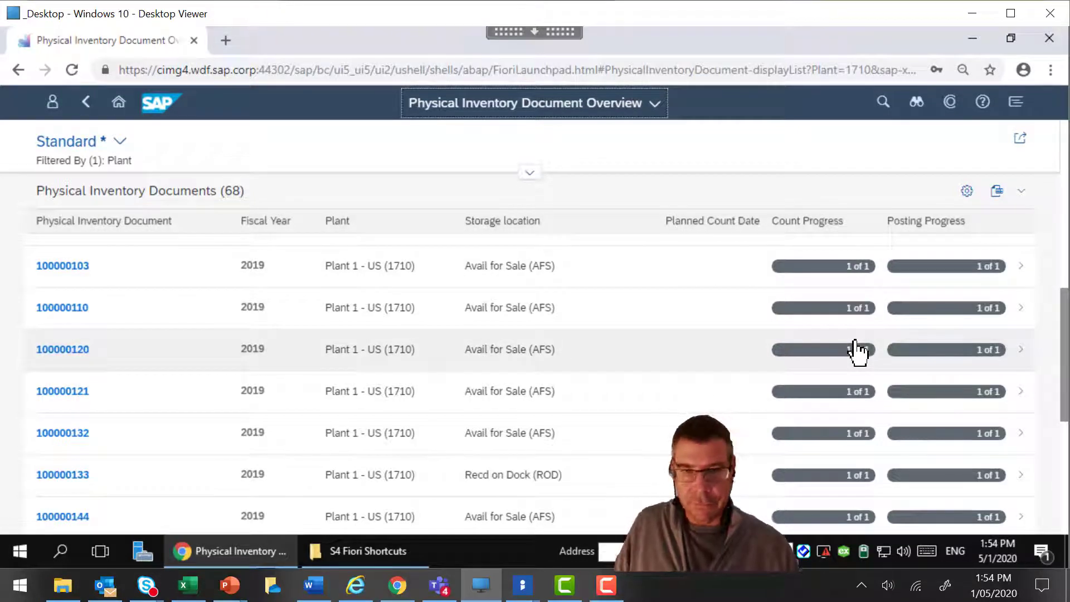
{"action": "scroll", "coordinate": [858, 353], "scroll_direction": "down", "scroll_amount": 8}
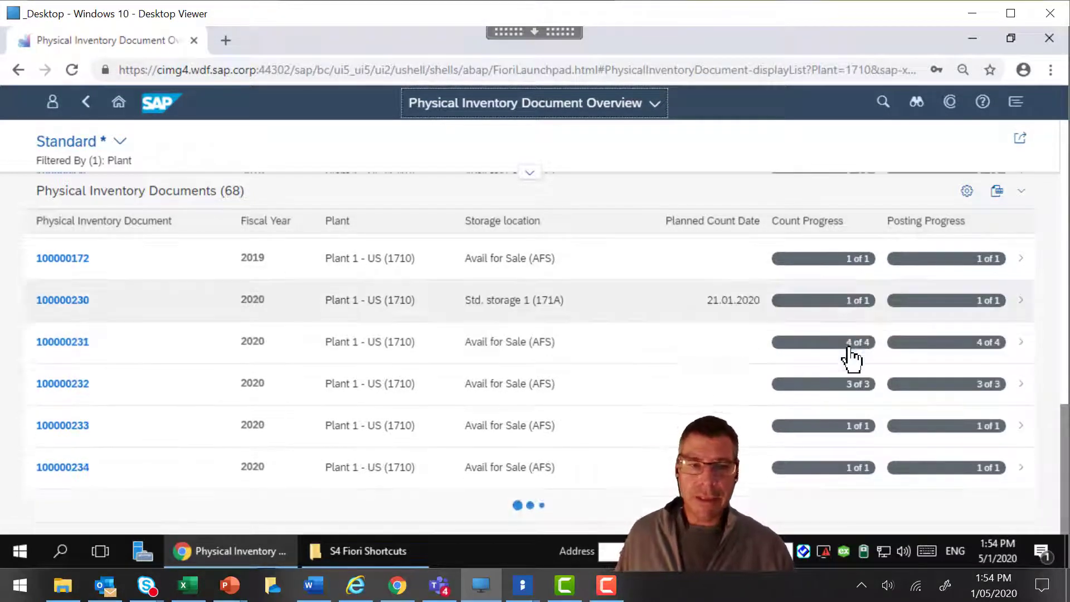
{"action": "scroll", "coordinate": [851, 347], "scroll_direction": "up", "scroll_amount": 15}
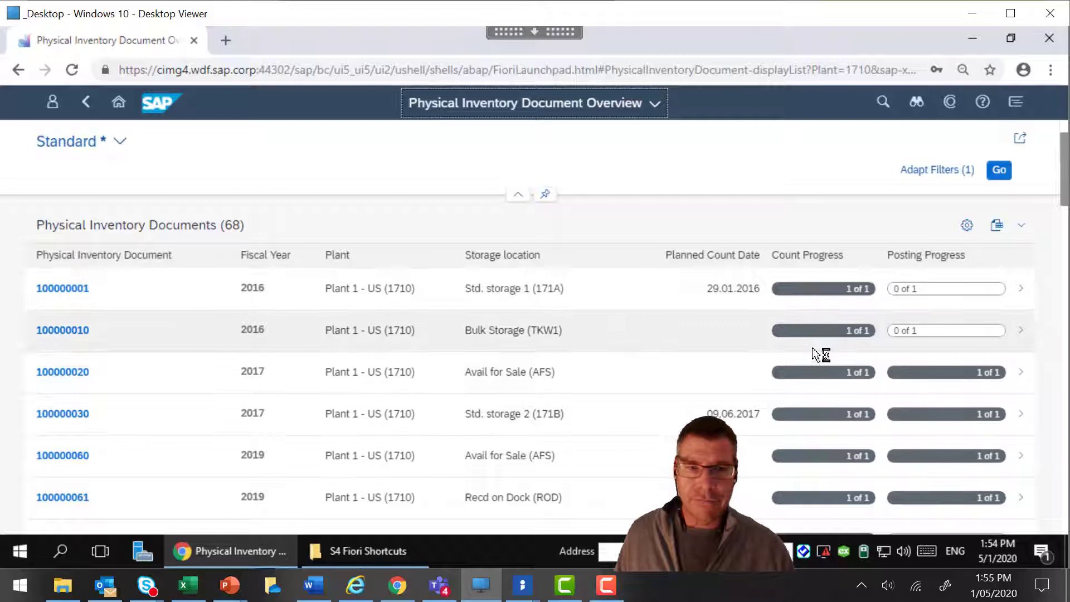
{"action": "left_click", "coordinate": [815, 347]}
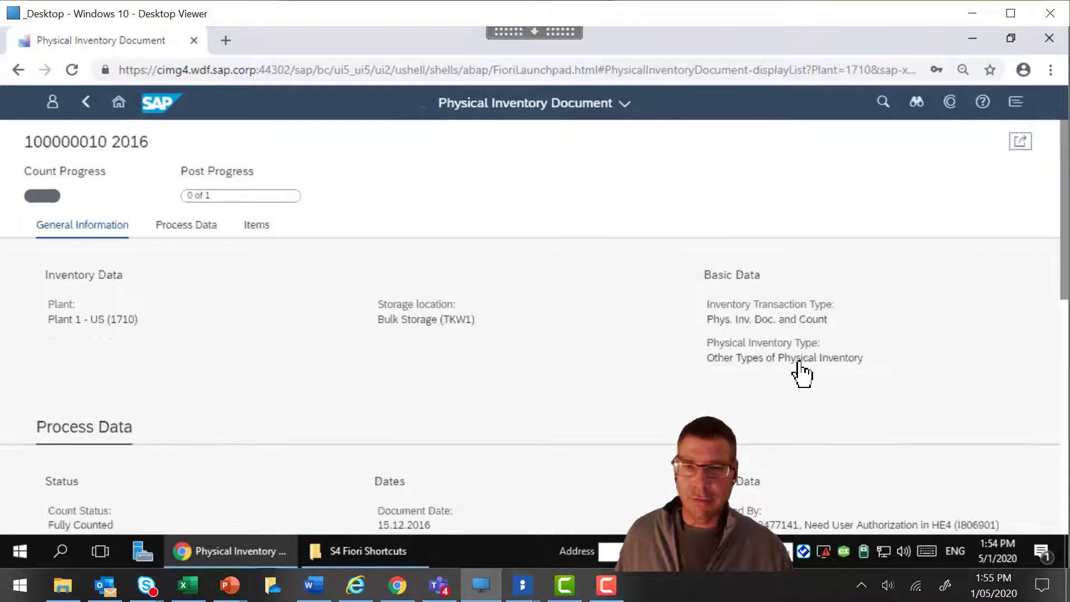
{"action": "scroll", "coordinate": [801, 363], "scroll_direction": "down", "scroll_amount": 10}
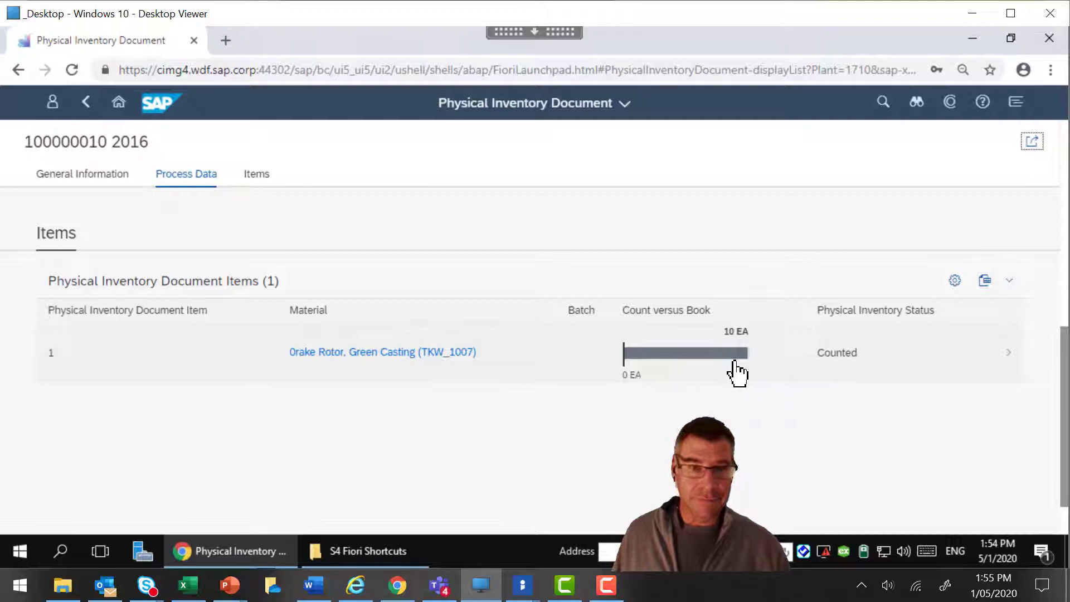
{"action": "mouse_move", "coordinate": [739, 373]}
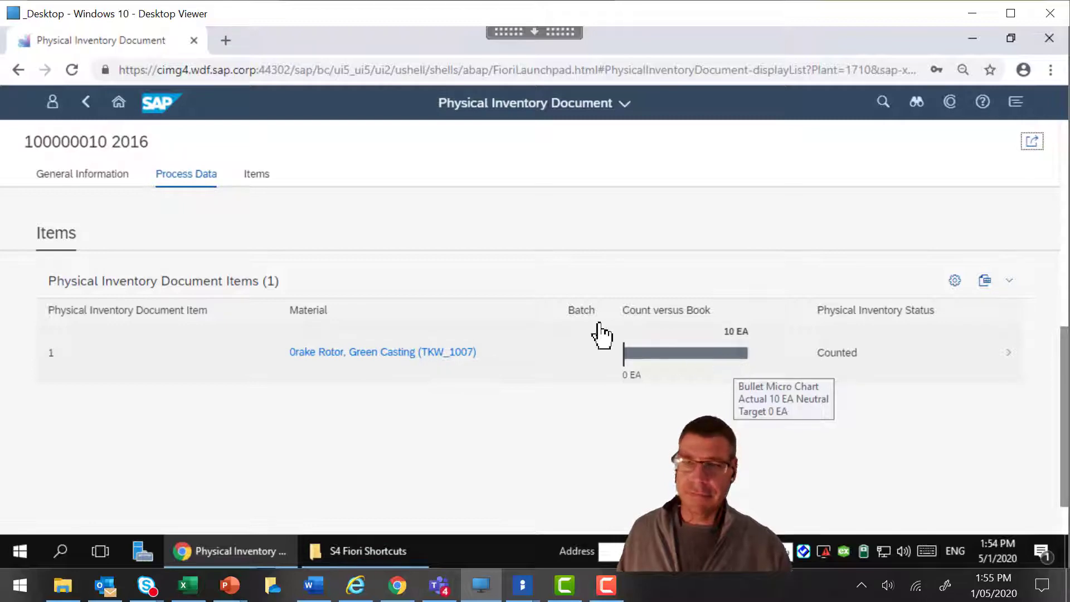
Filter the document list by Count Status Not Counted and Partially Counted, leaving 8 documents
{"action": "left_click", "coordinate": [84, 107]}
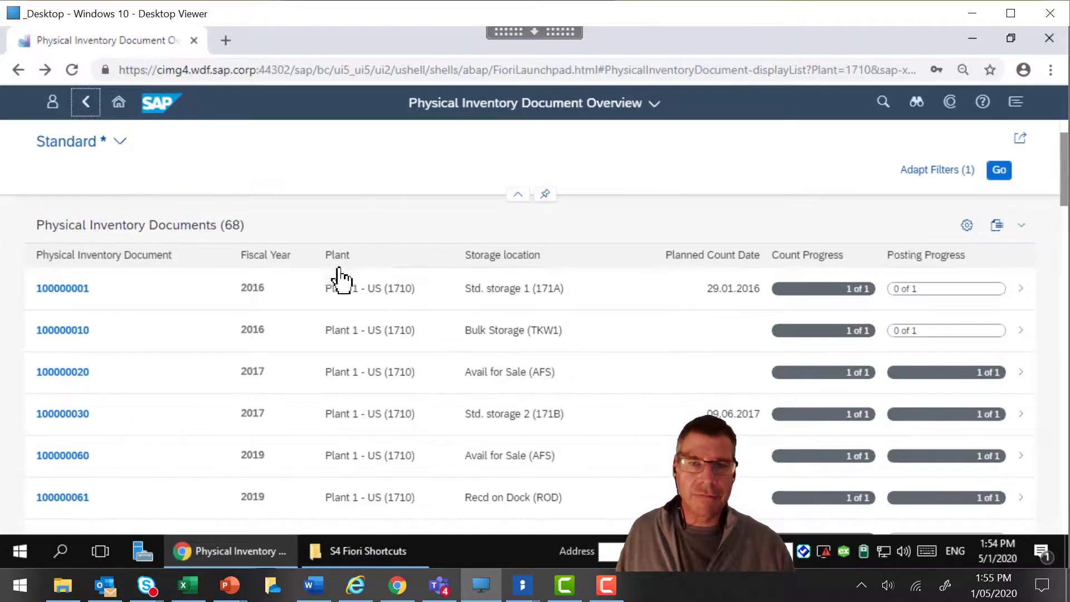
{"action": "scroll", "coordinate": [734, 326], "scroll_direction": "down", "scroll_amount": 6}
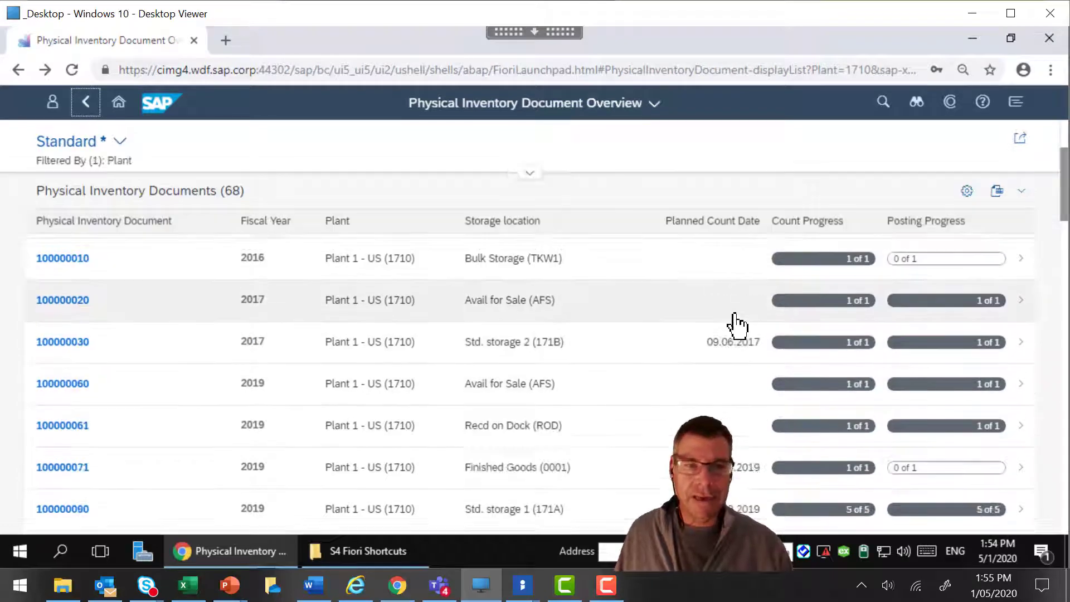
{"action": "scroll", "coordinate": [740, 332], "scroll_direction": "up", "scroll_amount": 6}
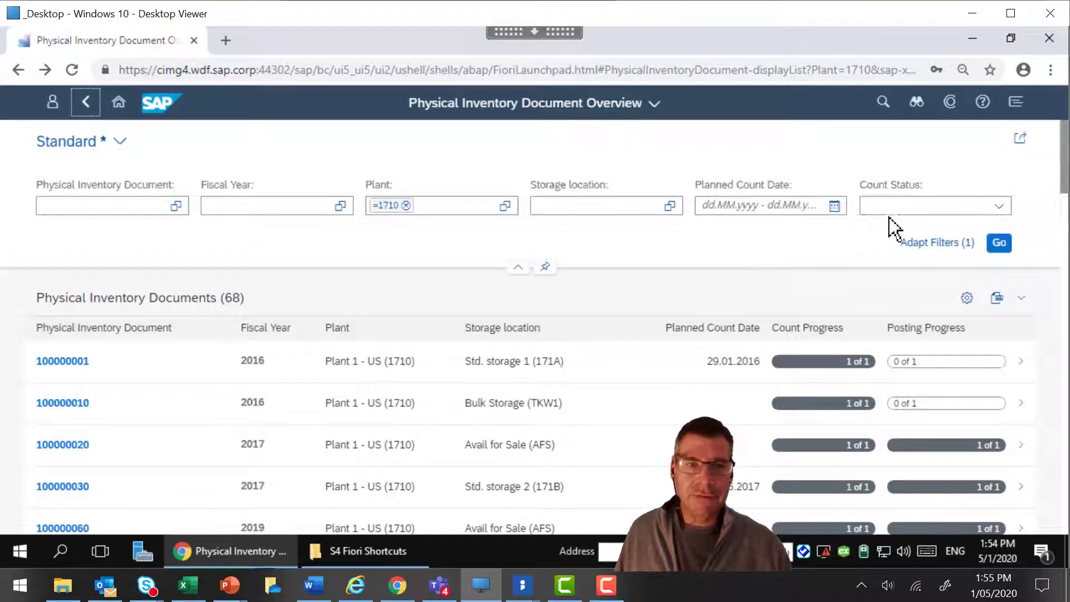
{"action": "left_click", "coordinate": [900, 208]}
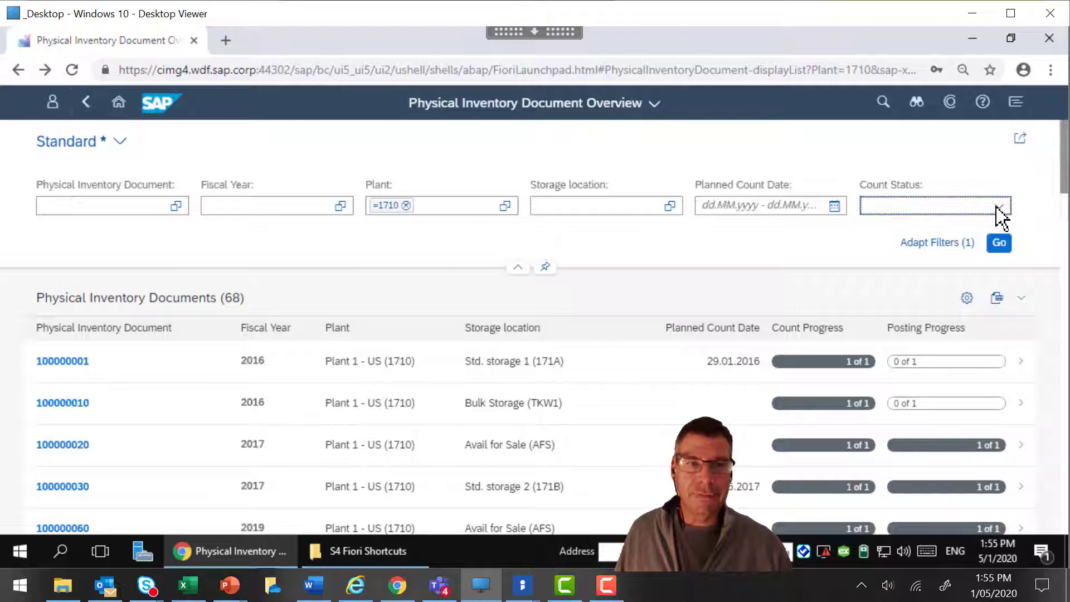
{"action": "left_click", "coordinate": [999, 209]}
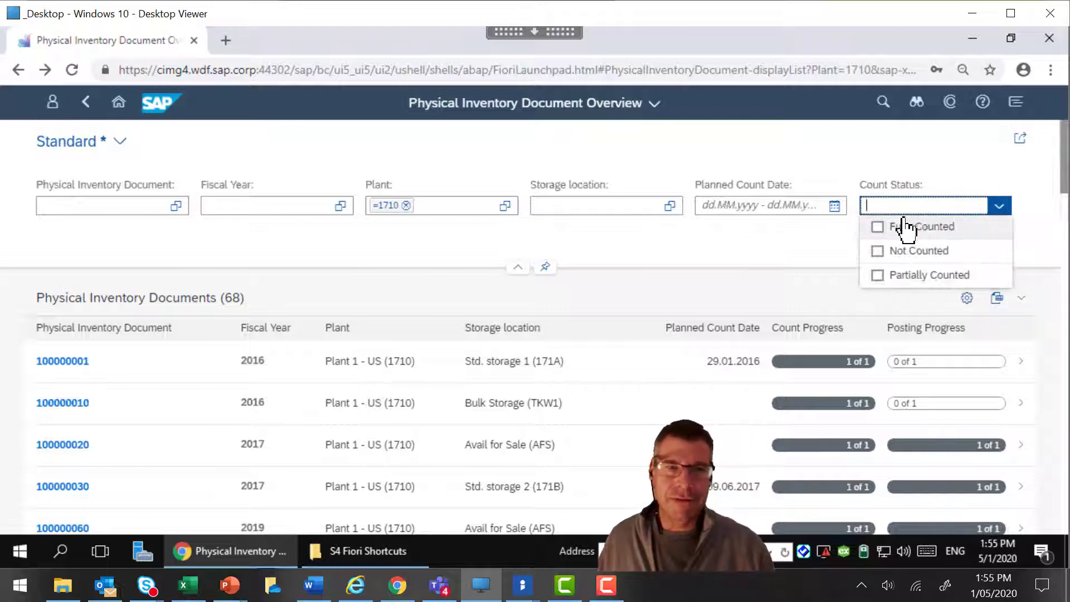
{"action": "left_click", "coordinate": [910, 251]}
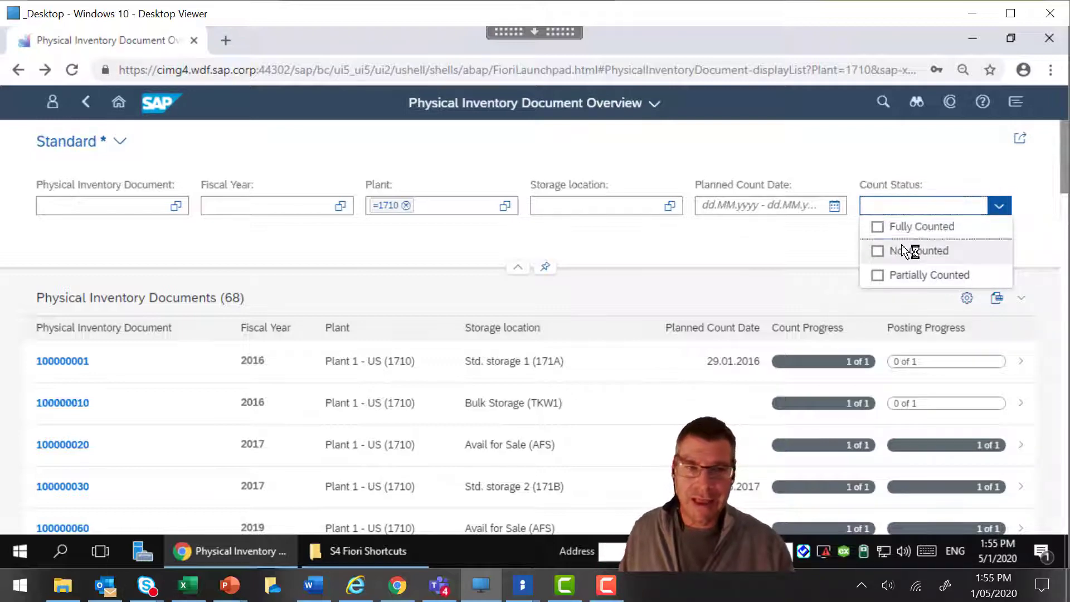
{"action": "left_click", "coordinate": [998, 209]}
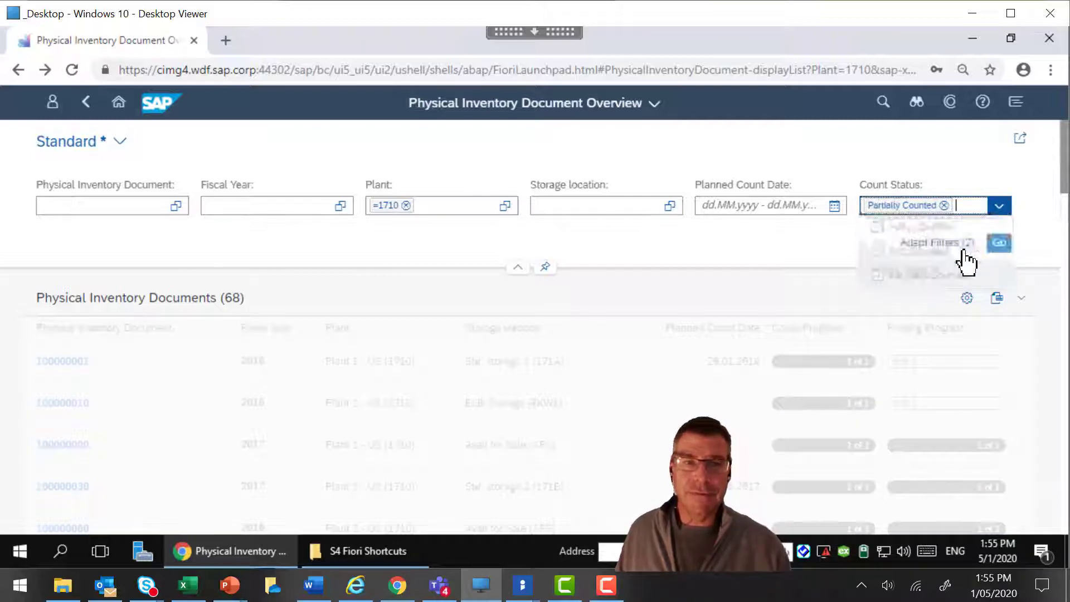
{"action": "left_click", "coordinate": [998, 245]}
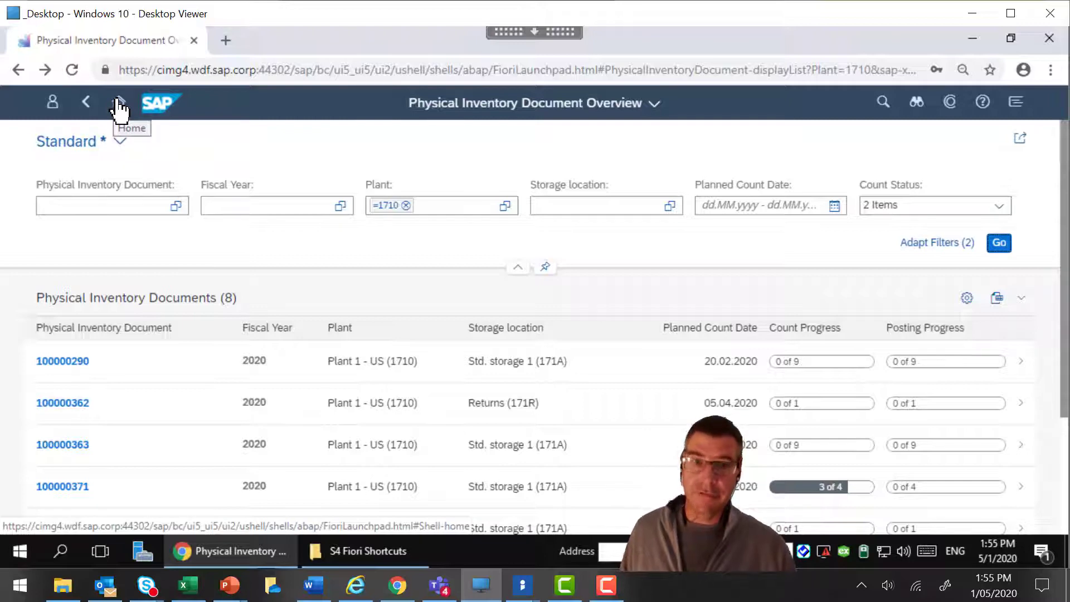
Open the Create Physical Inventory Documents app from the Physical Inventory group
{"action": "left_click", "coordinate": [118, 101]}
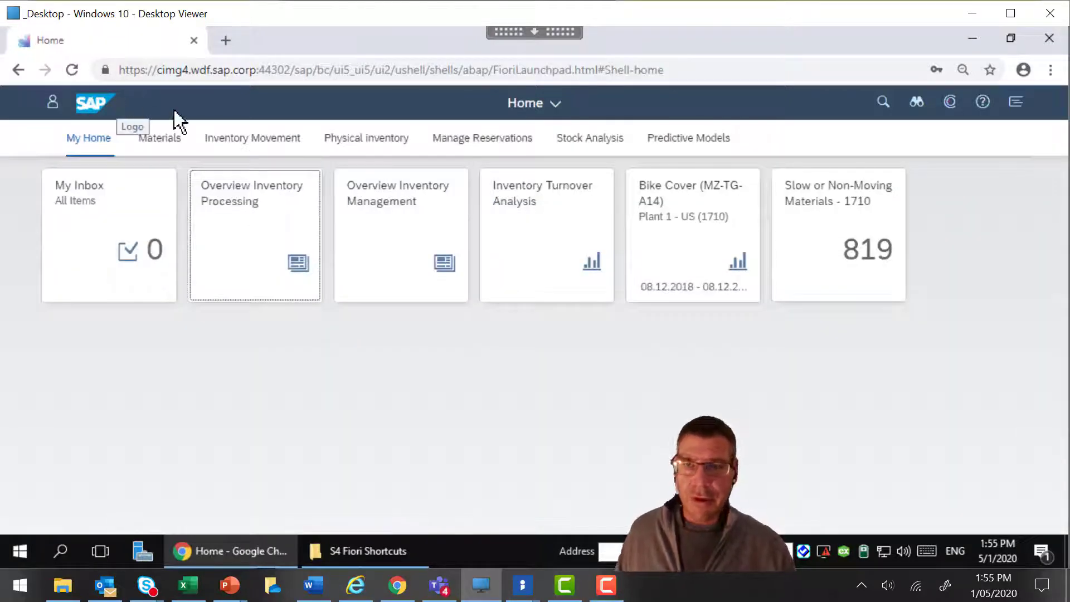
{"action": "left_click", "coordinate": [346, 137]}
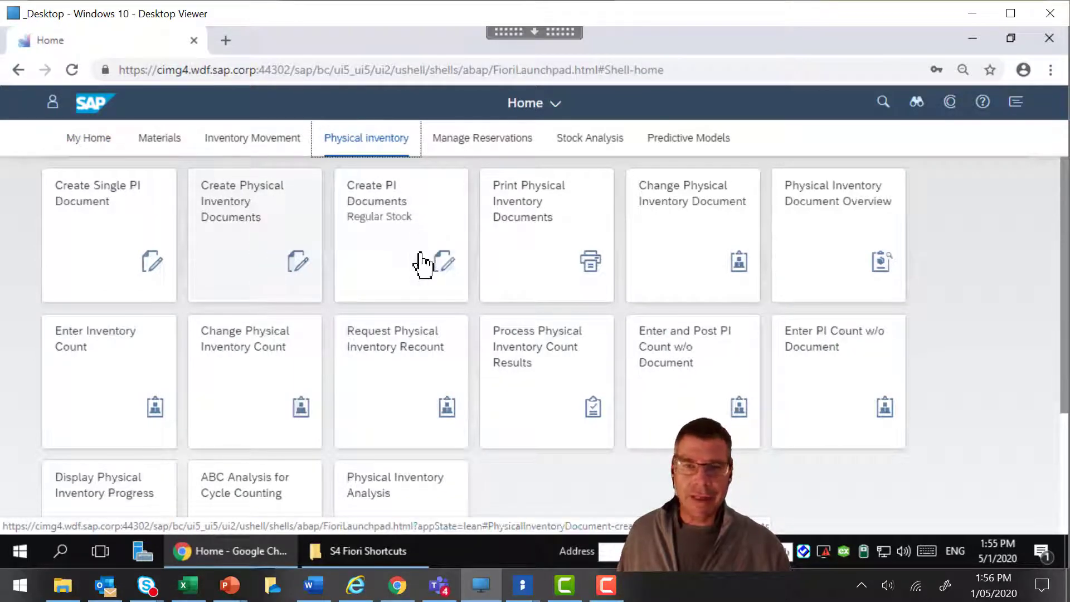
{"action": "left_click", "coordinate": [256, 256]}
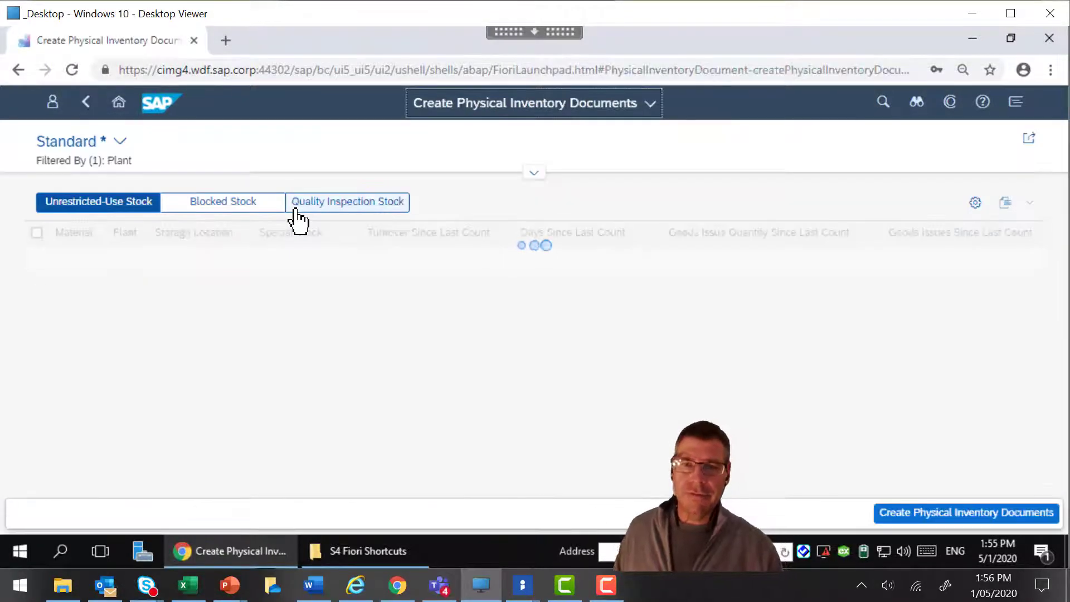
Filter the stock list to storage location 171A
{"action": "left_click", "coordinate": [532, 176]}
{"action": "left_click", "coordinate": [538, 200]}
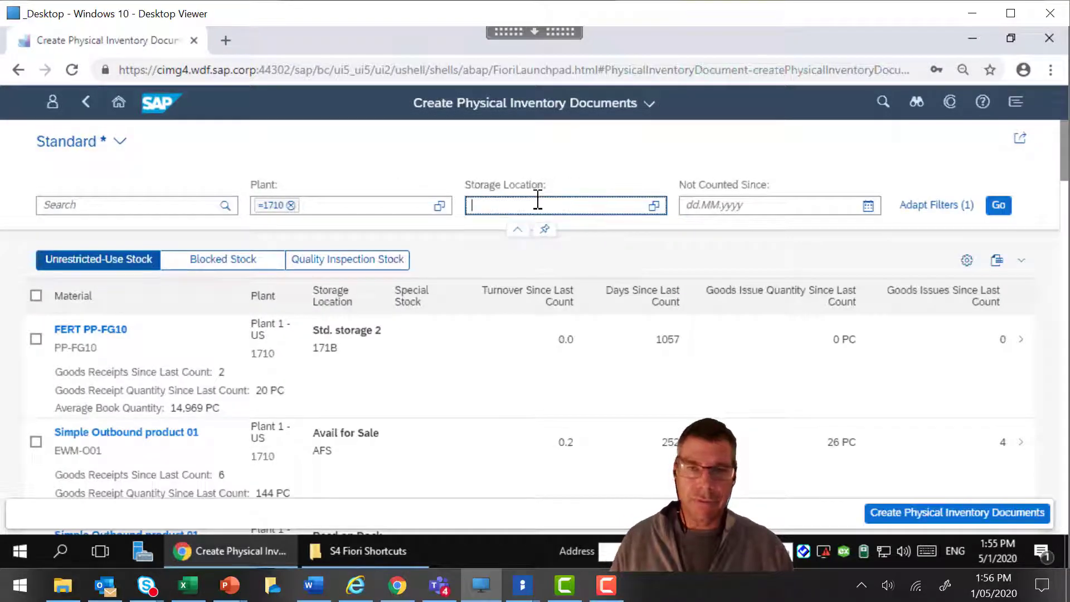
{"action": "type", "text": "171"}
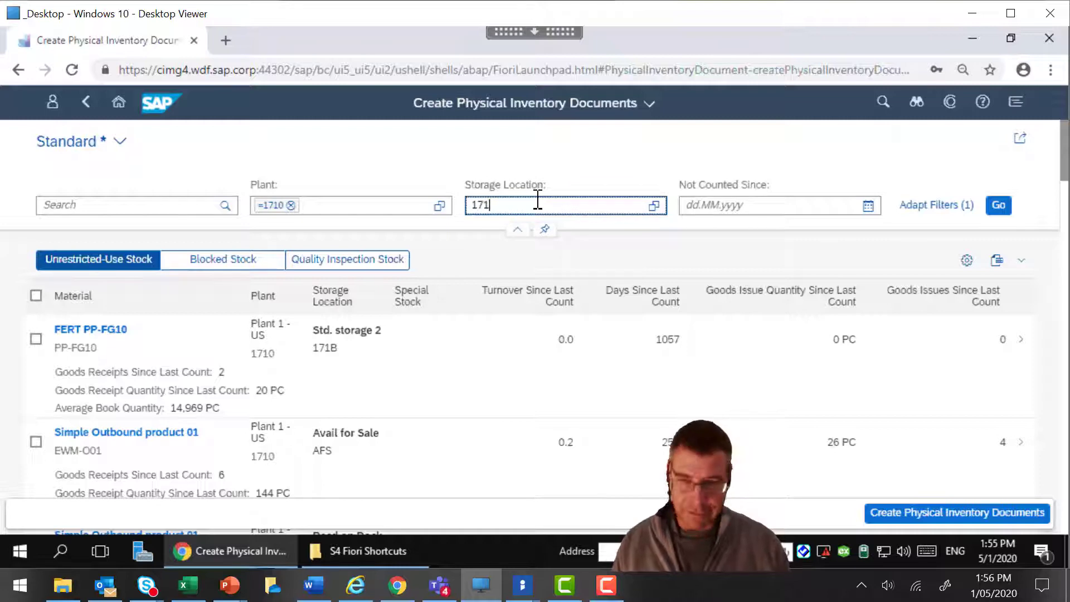
{"action": "type", "text": "A"}
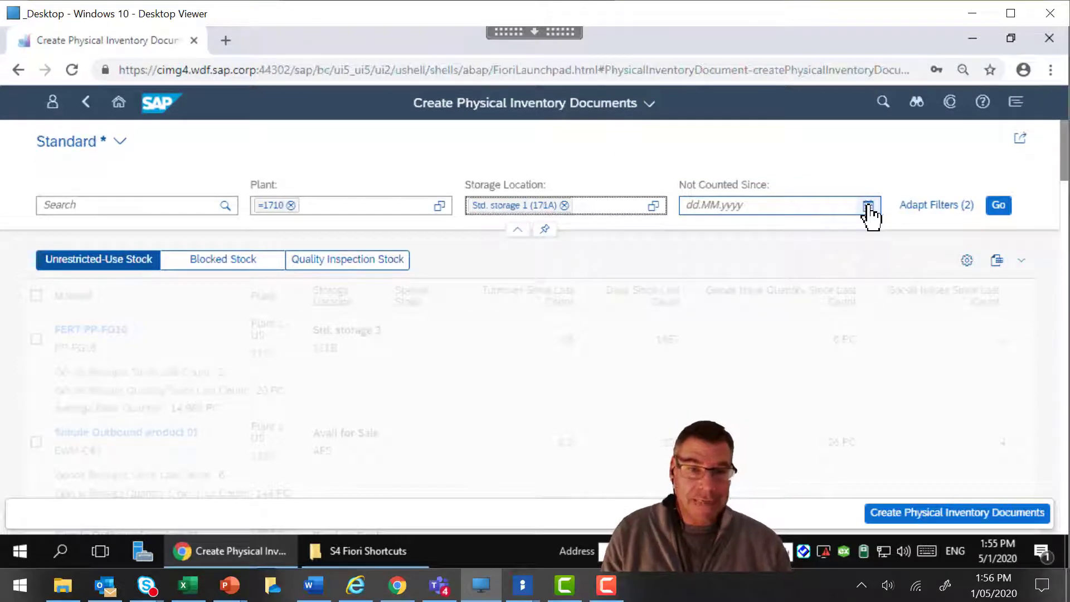
{"action": "left_click", "coordinate": [997, 208]}
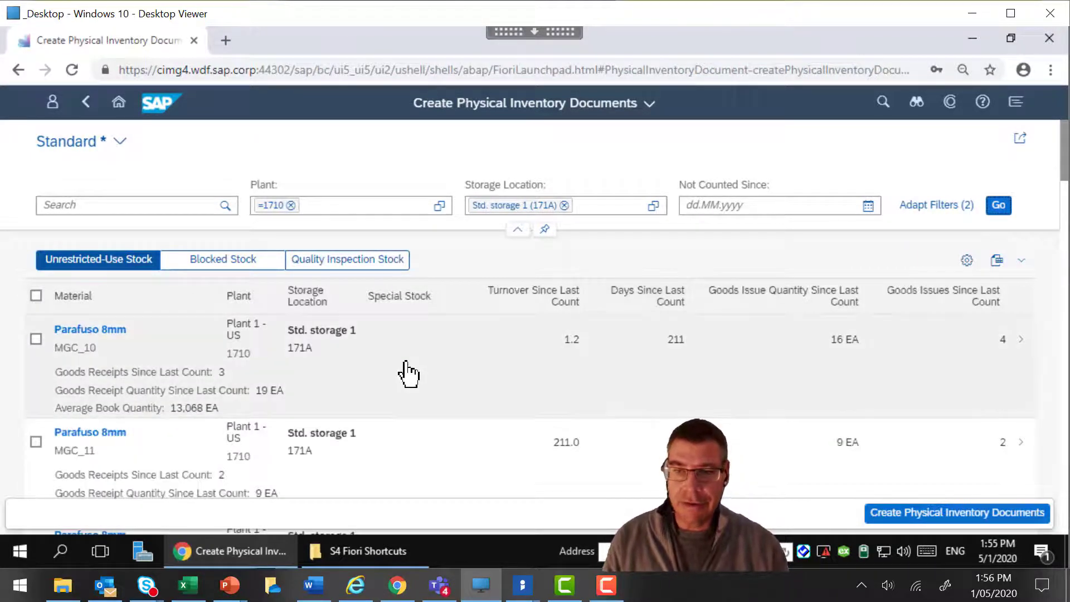
Select material 1678 in the filtered stock list
{"action": "scroll", "coordinate": [412, 379], "scroll_direction": "down", "scroll_amount": 3}
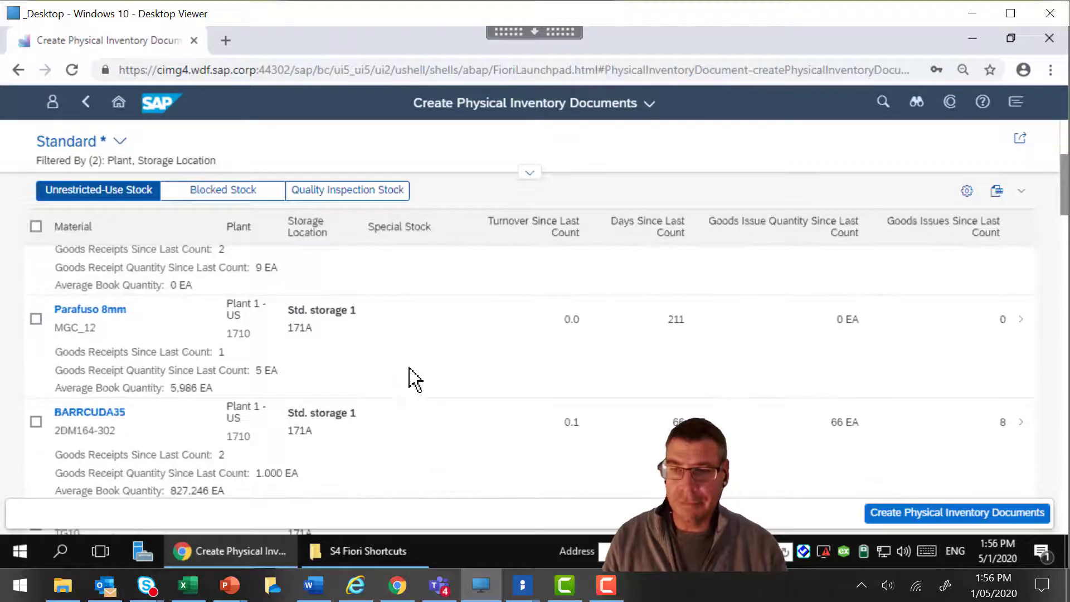
{"action": "scroll", "coordinate": [412, 379], "scroll_direction": "down", "scroll_amount": 1}
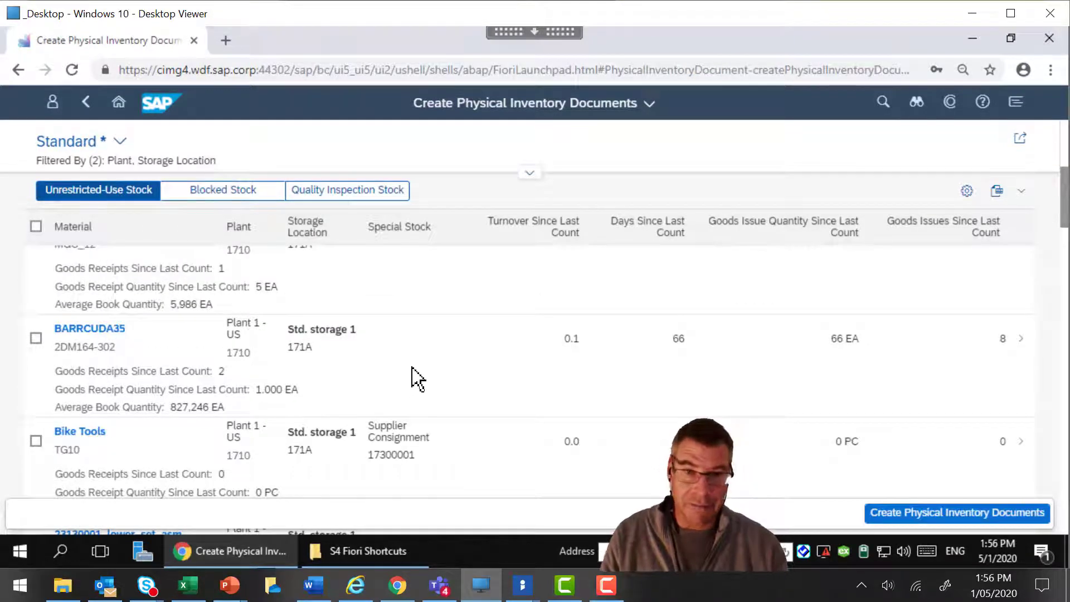
{"action": "scroll", "coordinate": [430, 370], "scroll_direction": "down", "scroll_amount": 2}
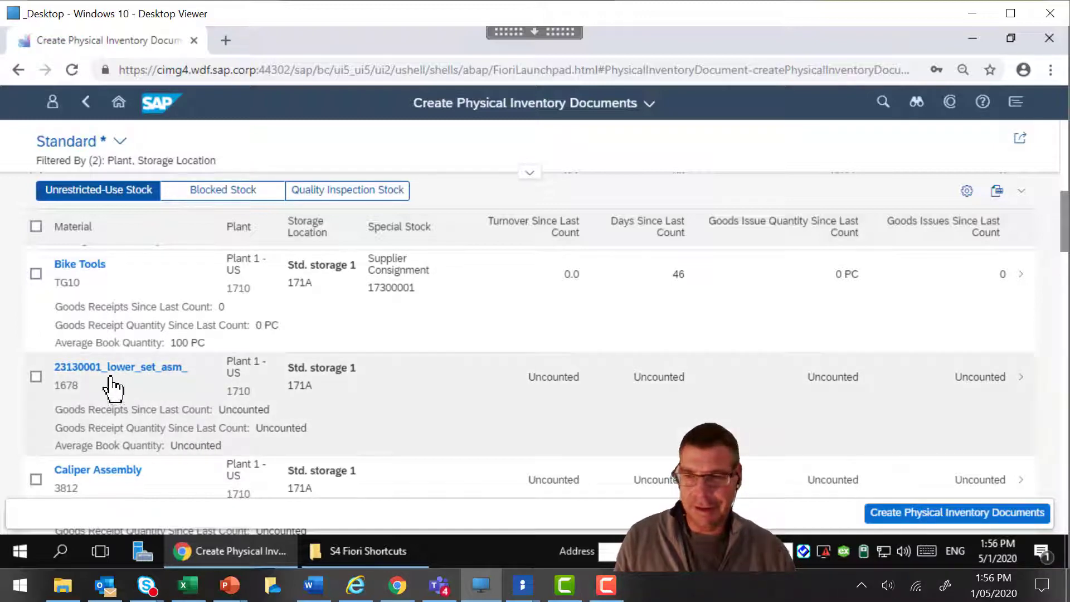
{"action": "left_click", "coordinate": [36, 377]}
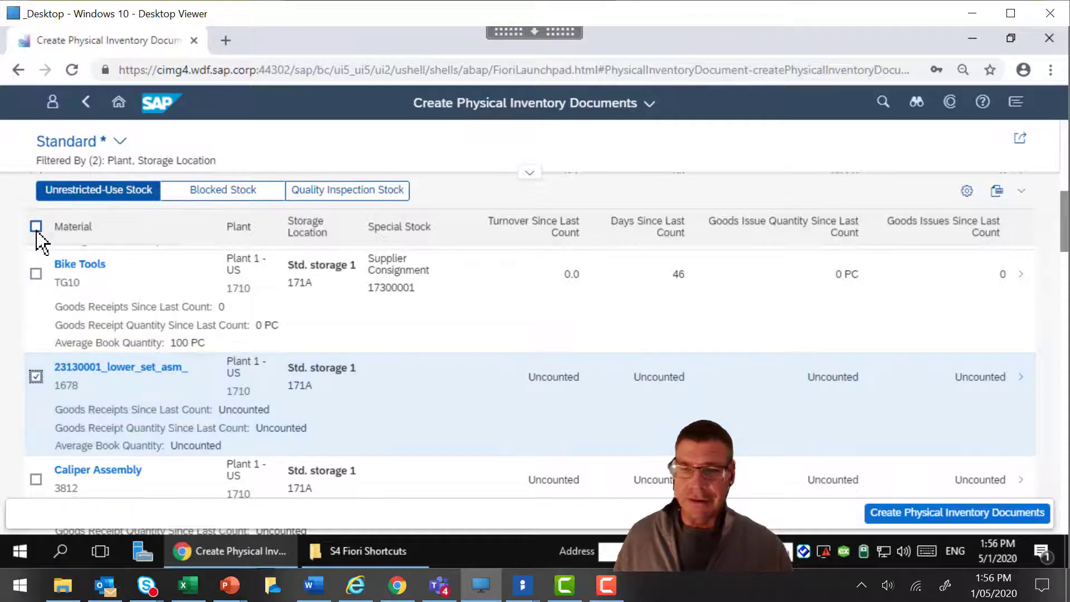
Create one document for material 1678 with Split Documents None, yielding document 100000392
{"action": "left_click", "coordinate": [914, 513]}
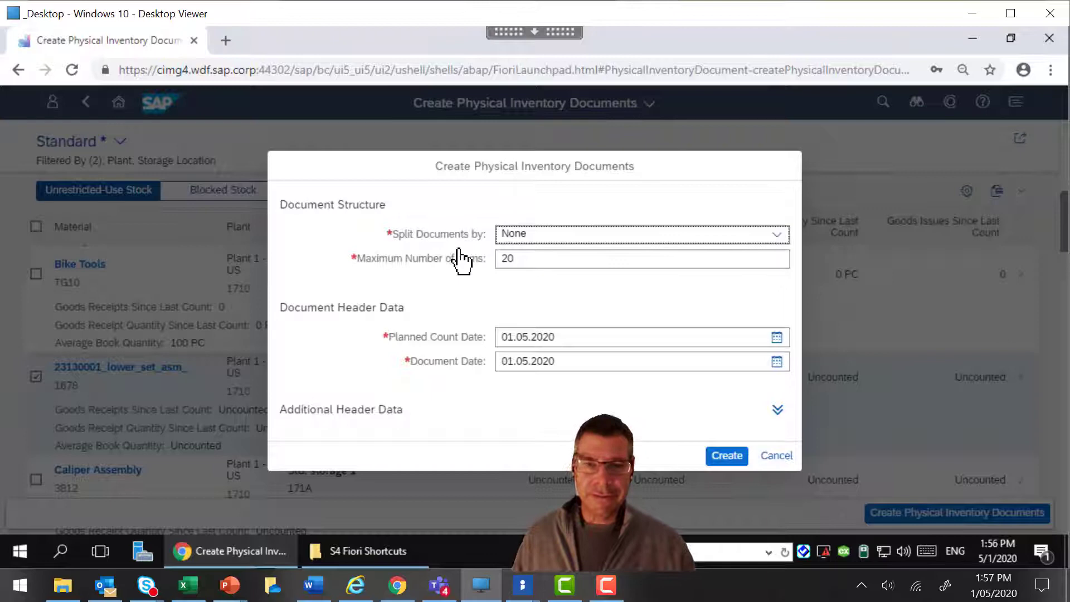
{"action": "key", "text": "BackSpace"}
{"action": "key", "text": "BackSpace"}
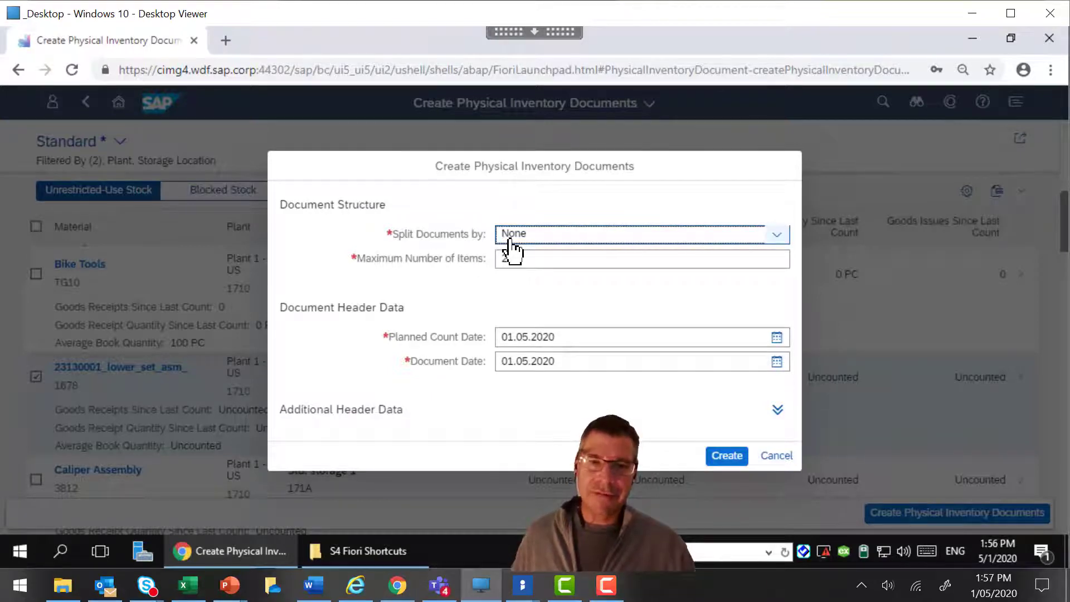
{"action": "left_click", "coordinate": [510, 240]}
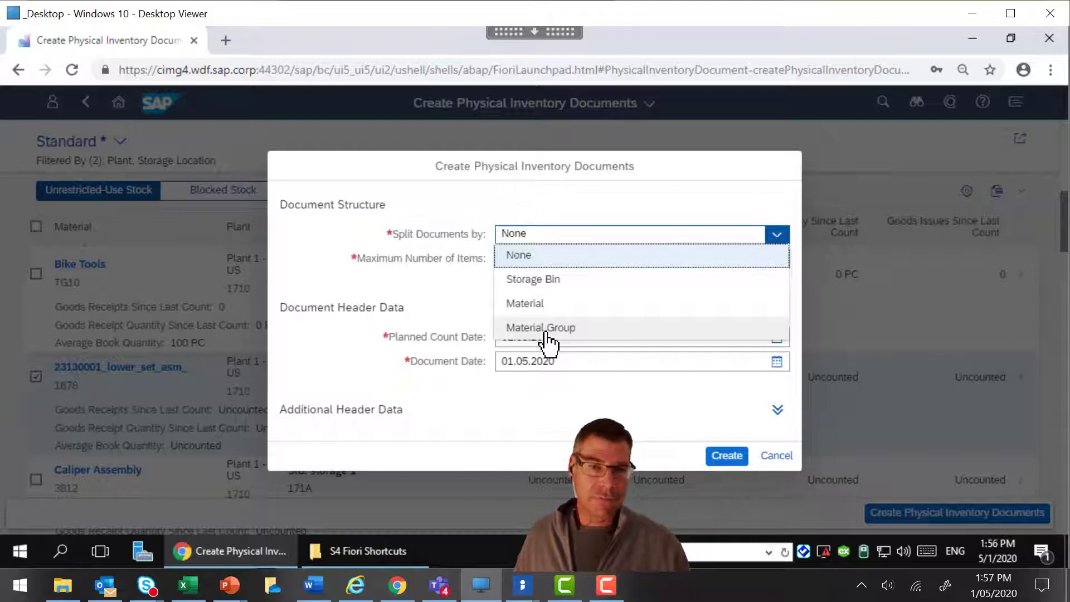
{"action": "left_click", "coordinate": [435, 287]}
{"action": "left_click", "coordinate": [547, 266]}
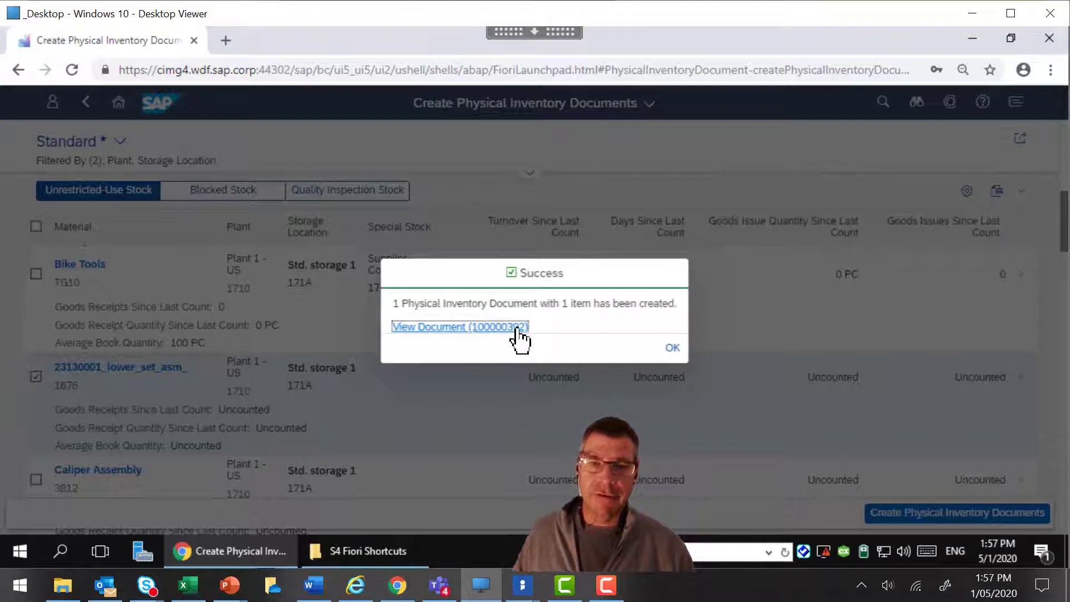
{"action": "left_click", "coordinate": [673, 348]}
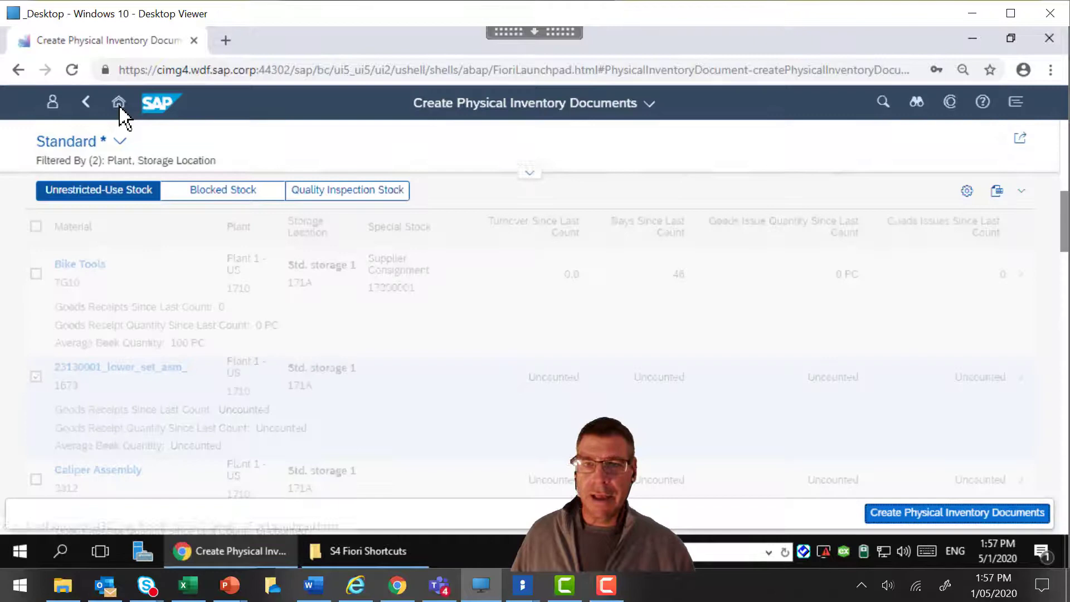
Open Physical Inventory Document Overview, filter storage location 171a, and scroll to the newest documents
{"action": "left_click", "coordinate": [120, 106]}
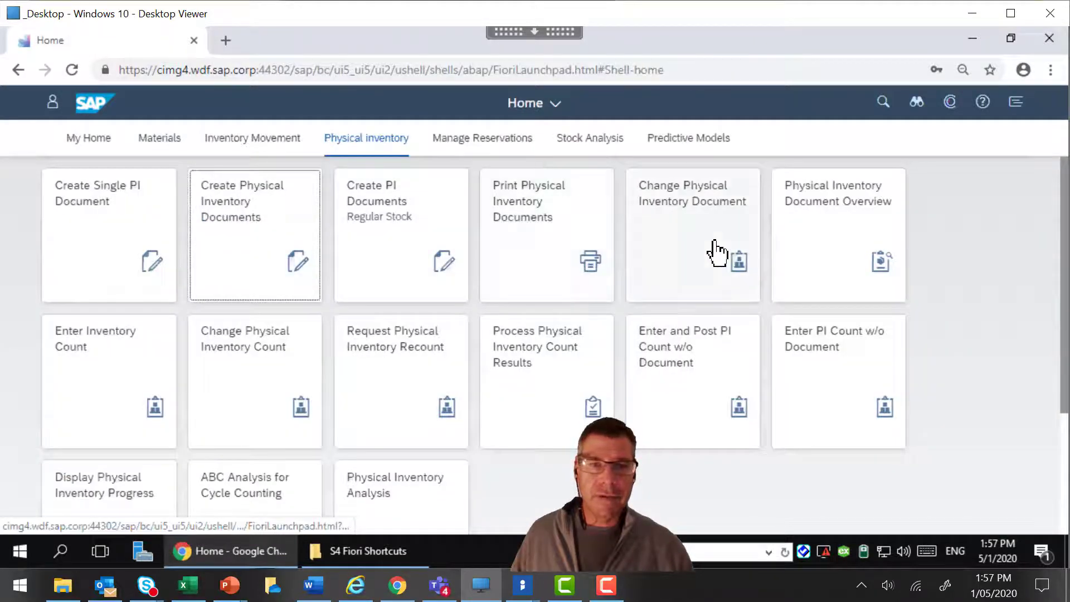
{"action": "left_click", "coordinate": [859, 239]}
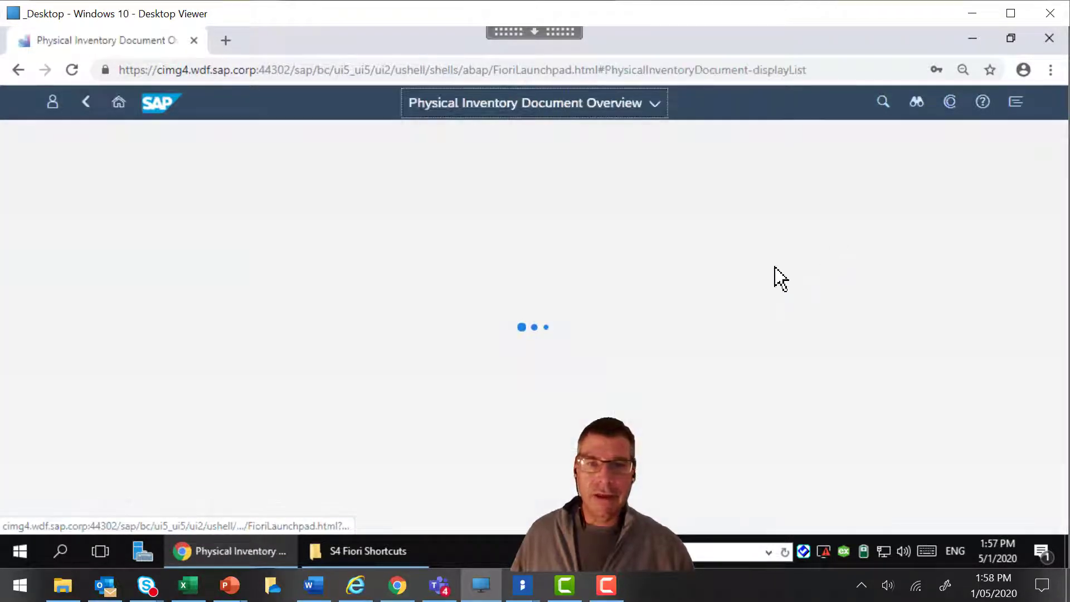
{"action": "left_click", "coordinate": [633, 205]}
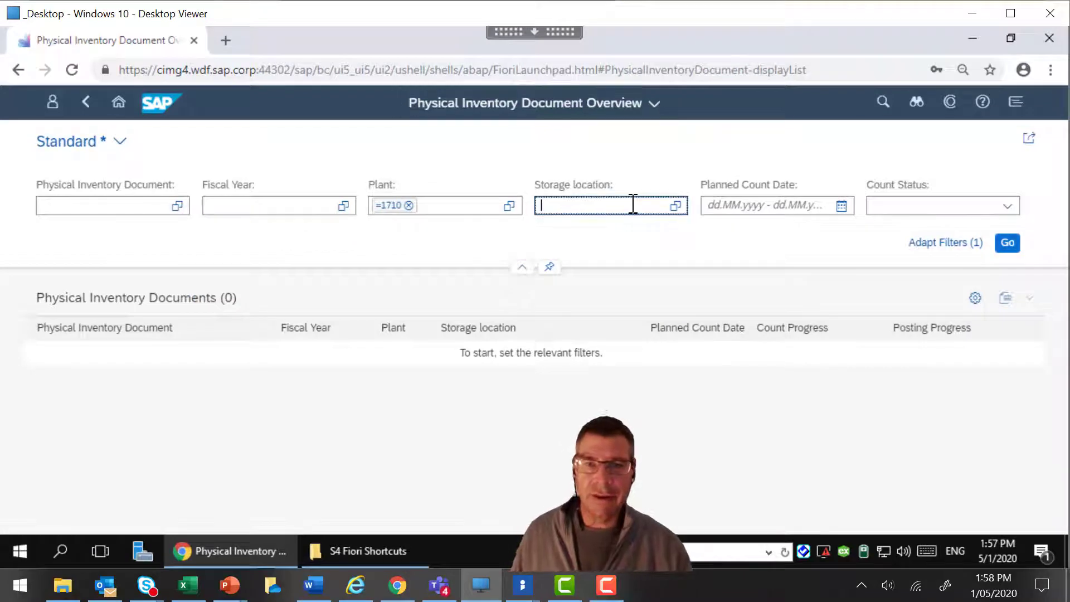
{"action": "type", "text": "171a"}
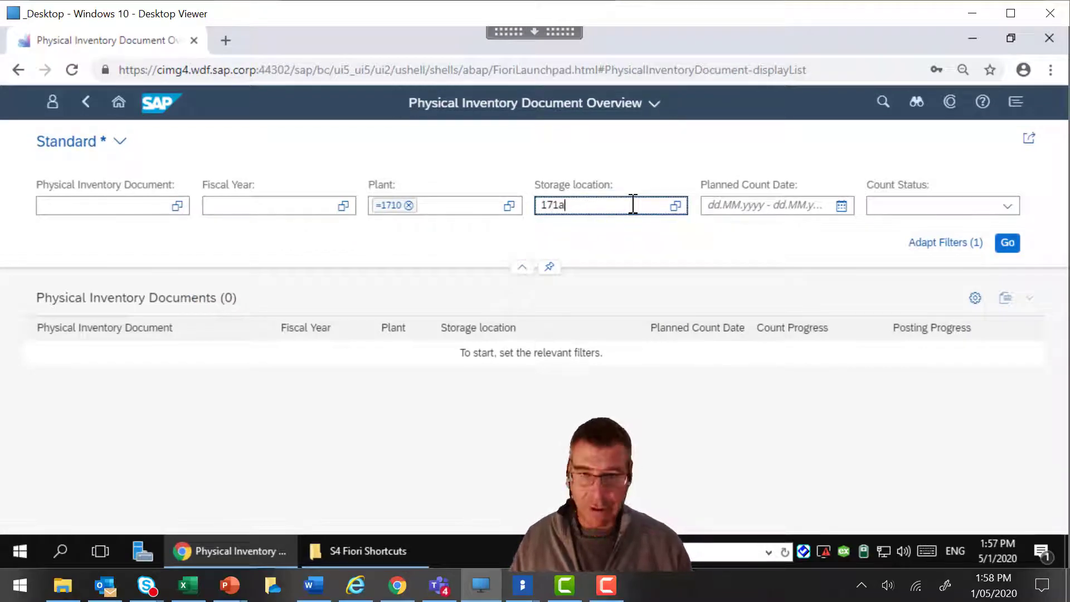
{"action": "key", "text": "Return"}
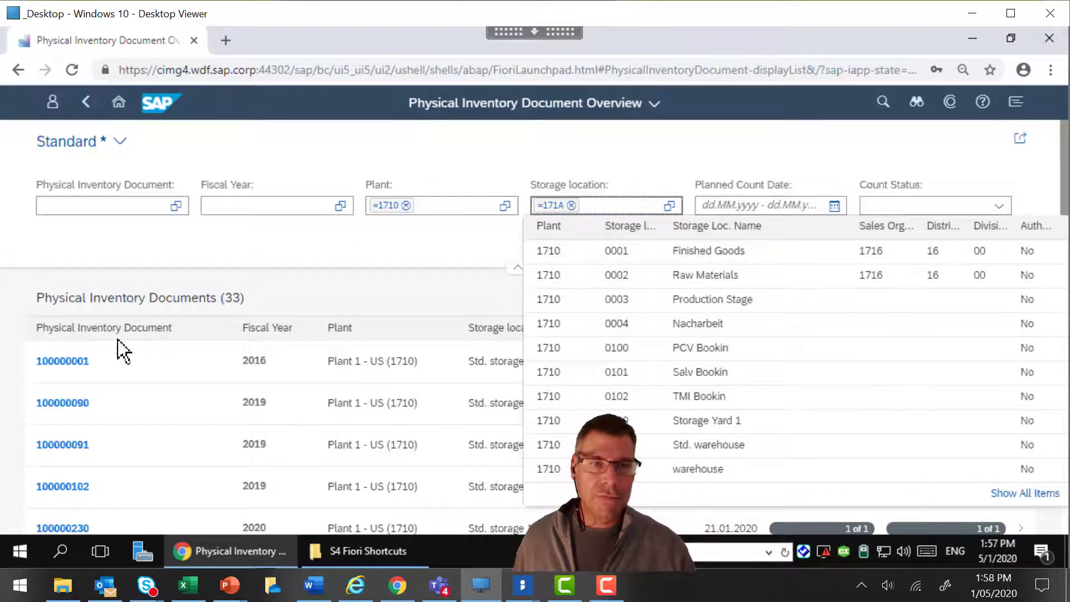
{"action": "scroll", "coordinate": [329, 389], "scroll_direction": "down", "scroll_amount": 10}
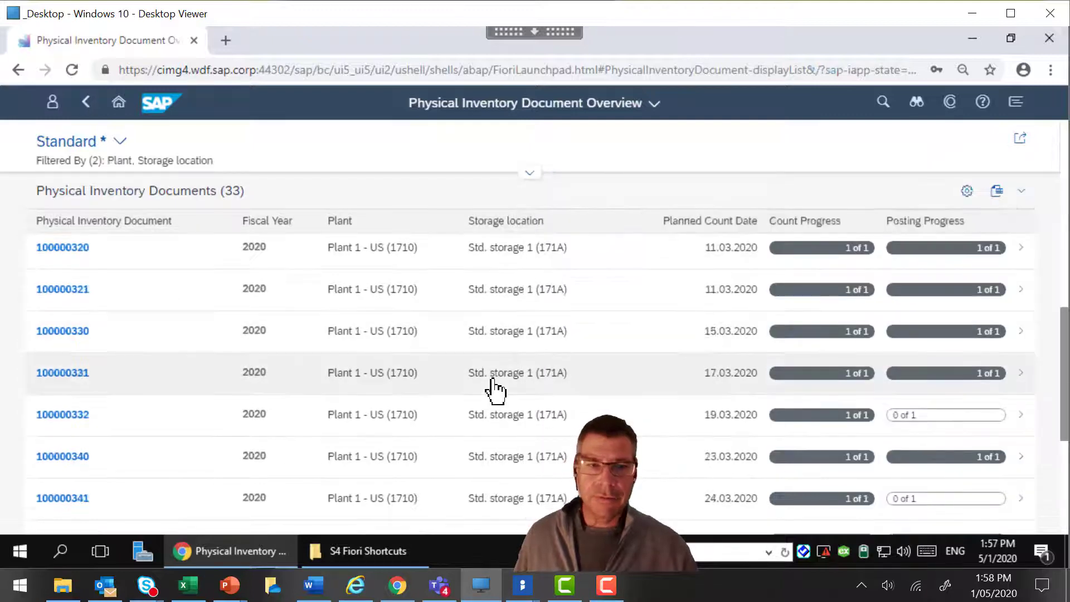
{"action": "scroll", "coordinate": [495, 390], "scroll_direction": "down", "scroll_amount": 15}
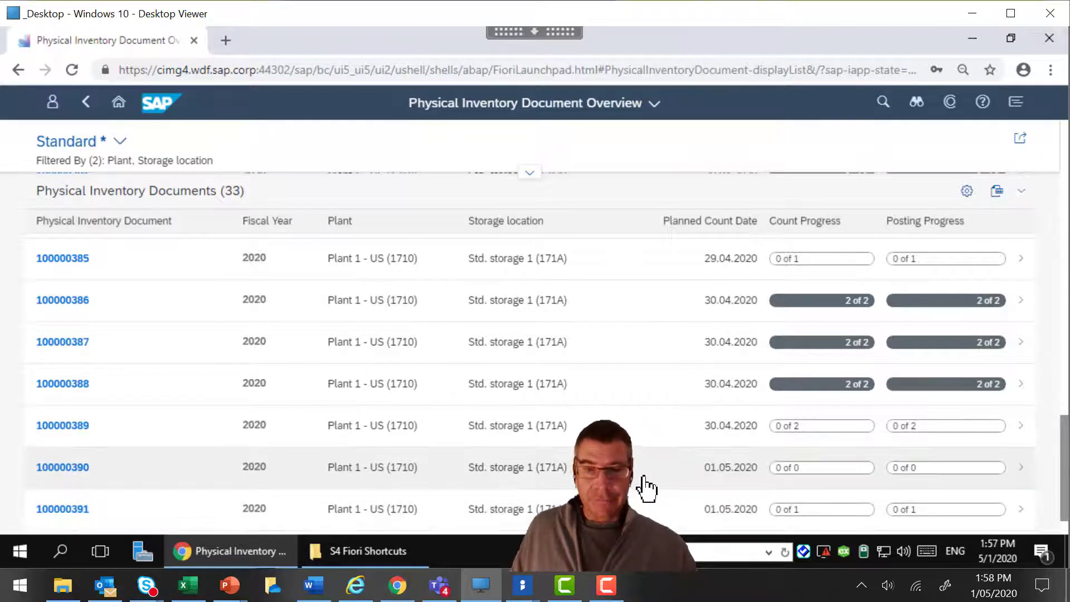
Switch to the Teams meeting sharing the phone's Enter Stock Count screen for document 100000392
{"action": "left_click", "coordinate": [446, 593]}
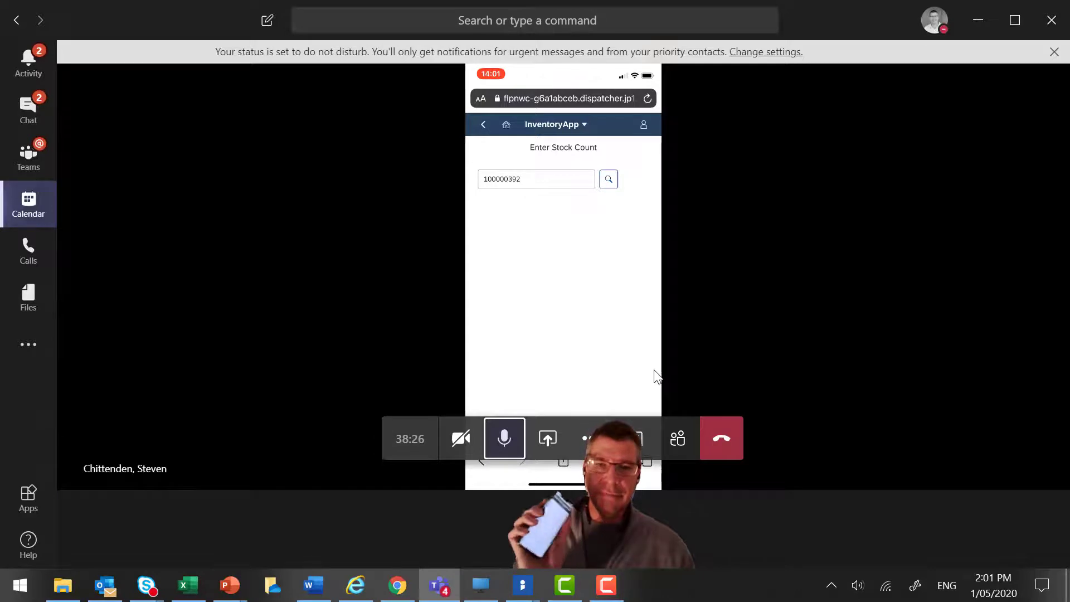
Refresh the 171A document overview and check that 100000392 shows count progress 1 of 1
{"action": "left_click", "coordinate": [491, 597]}
{"action": "scroll", "coordinate": [585, 320], "scroll_direction": "up", "scroll_amount": 3}
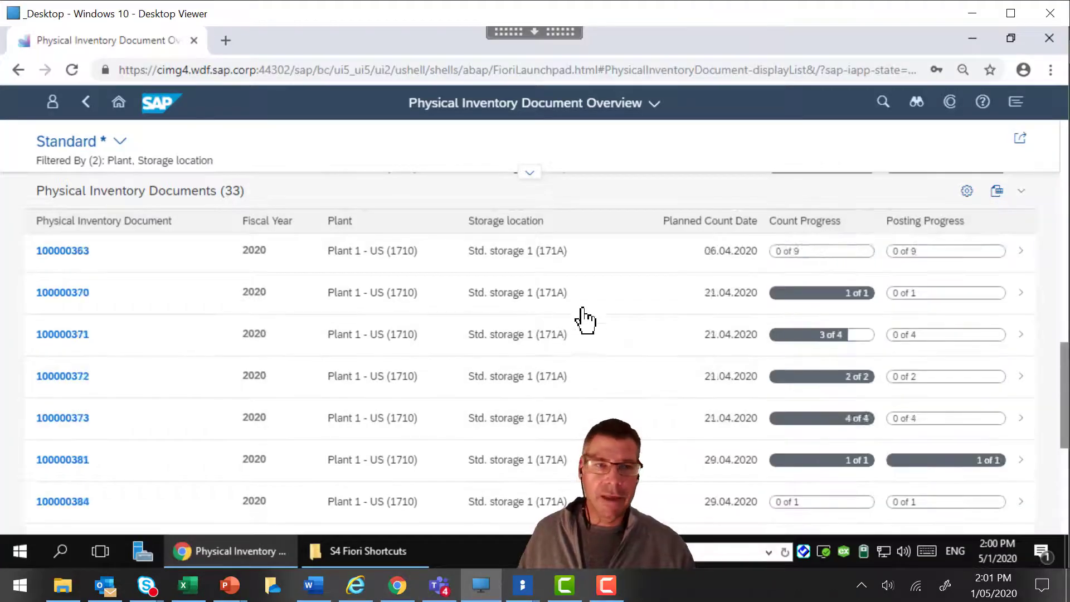
{"action": "scroll", "coordinate": [585, 312], "scroll_direction": "up", "scroll_amount": 10}
{"action": "left_click", "coordinate": [609, 586]}
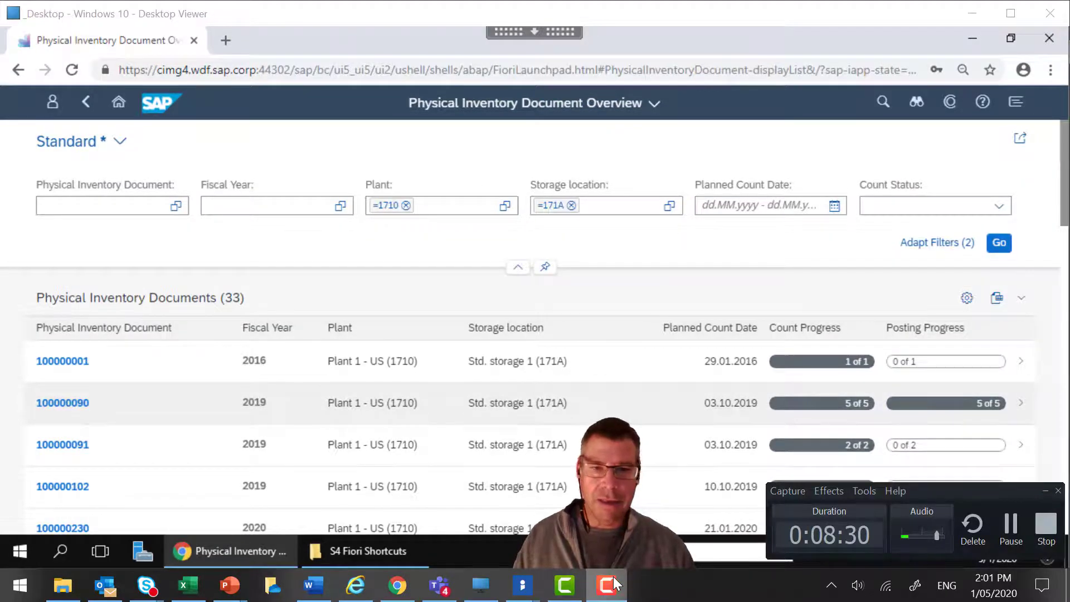
{"action": "left_click", "coordinate": [616, 584]}
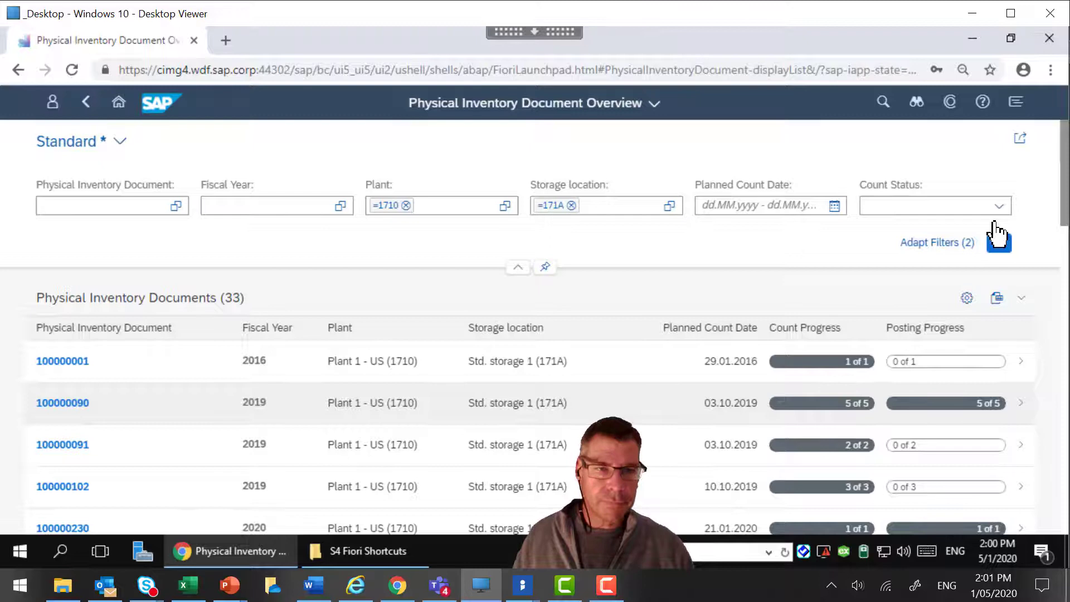
{"action": "left_click", "coordinate": [999, 243]}
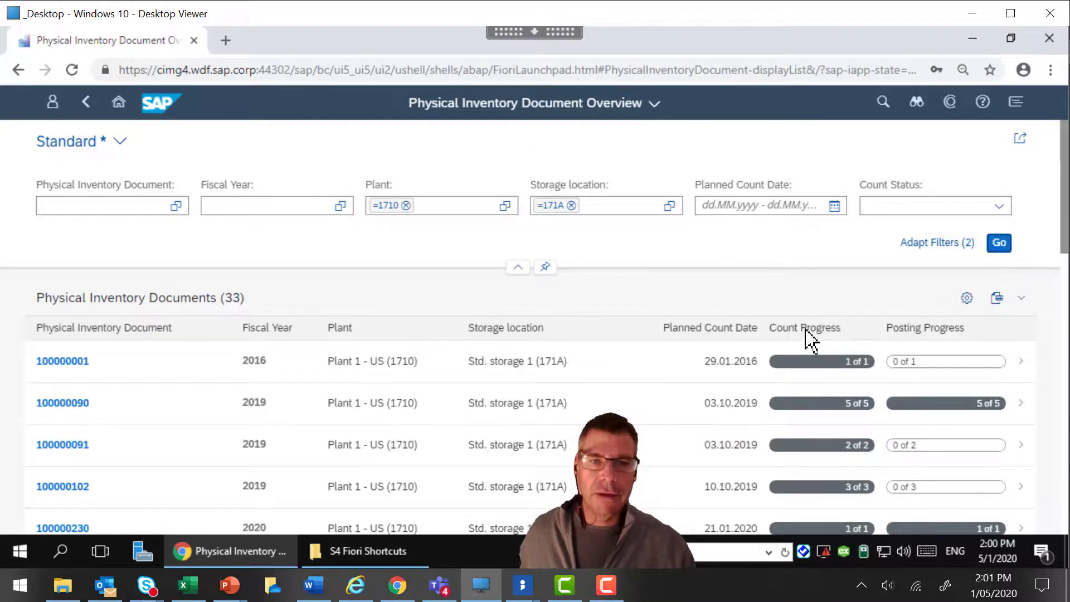
{"action": "scroll", "coordinate": [787, 351], "scroll_direction": "down", "scroll_amount": 10}
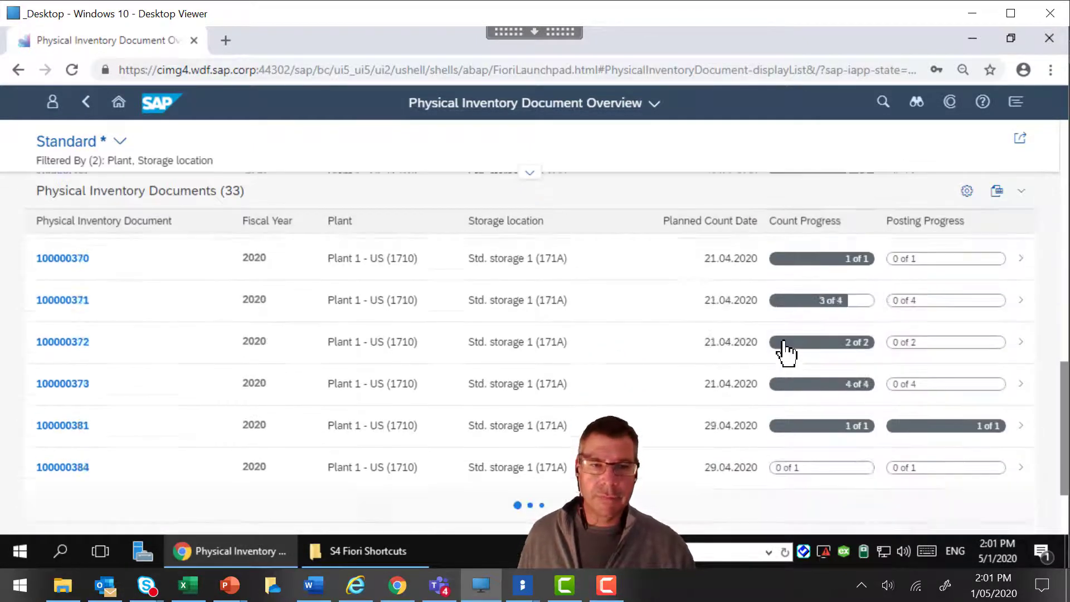
{"action": "scroll", "coordinate": [787, 351], "scroll_direction": "down", "scroll_amount": 5}
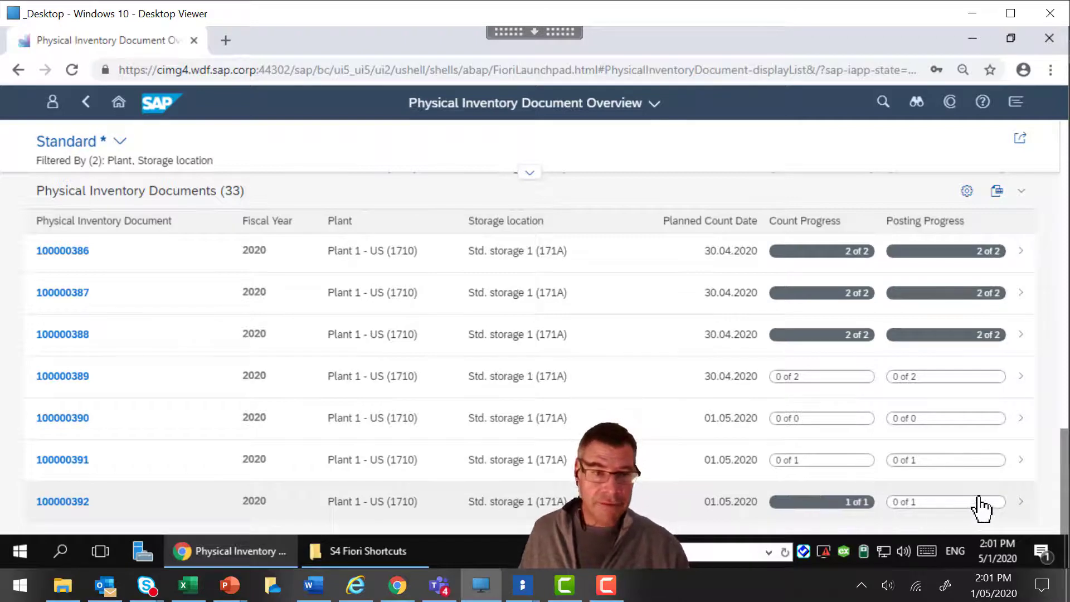
Open document 100000392 and scroll down to its Items section
{"action": "left_click", "coordinate": [806, 507]}
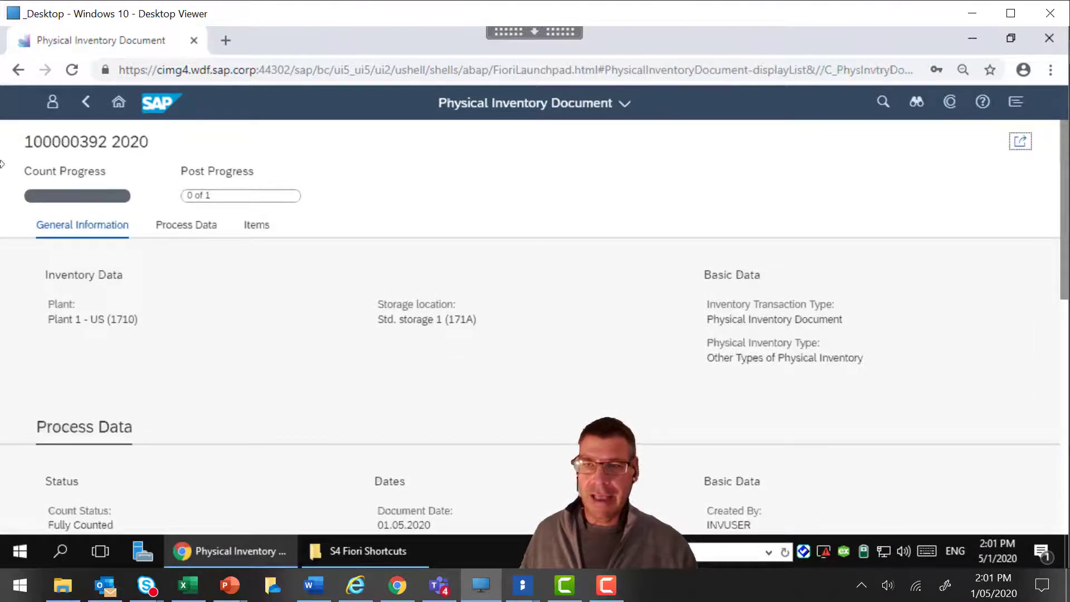
{"action": "scroll", "coordinate": [432, 293], "scroll_direction": "down", "scroll_amount": 5}
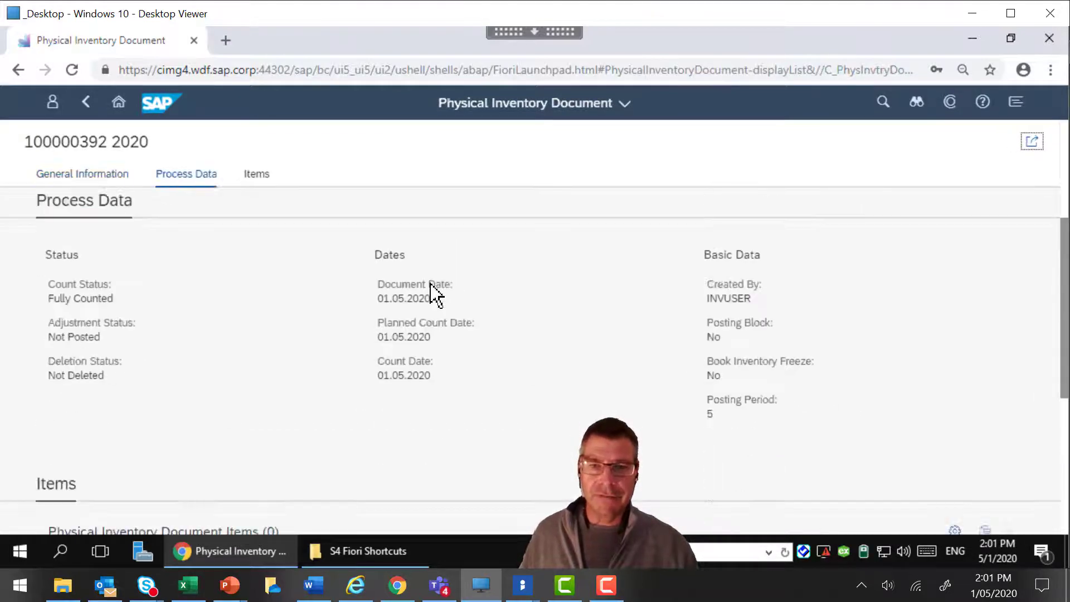
{"action": "scroll", "coordinate": [433, 287], "scroll_direction": "down", "scroll_amount": 3}
{"action": "scroll", "coordinate": [427, 283], "scroll_direction": "up", "scroll_amount": 3}
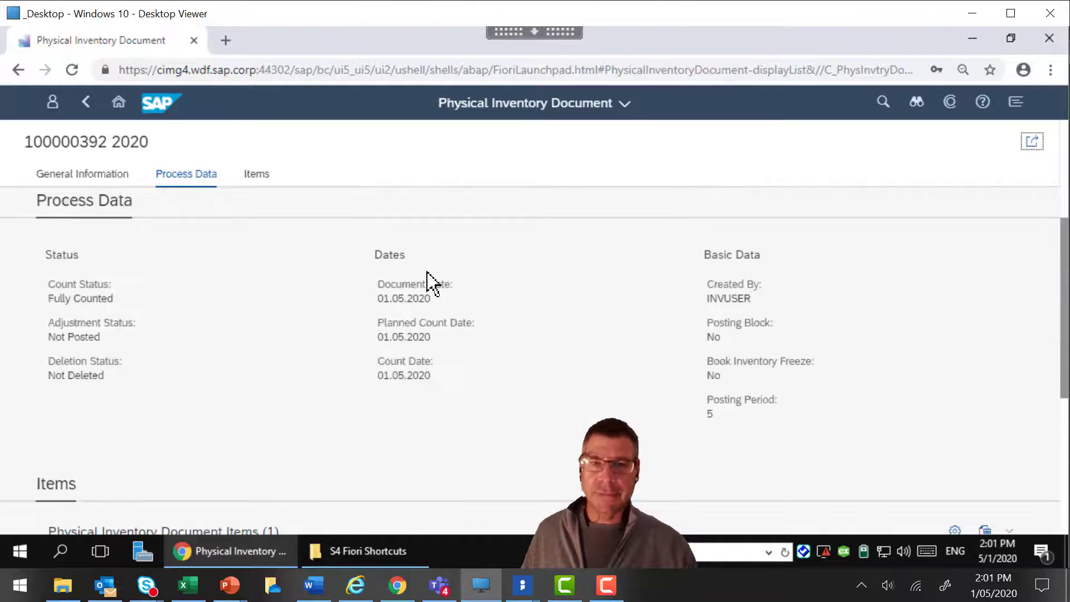
{"action": "scroll", "coordinate": [521, 341], "scroll_direction": "down", "scroll_amount": 3}
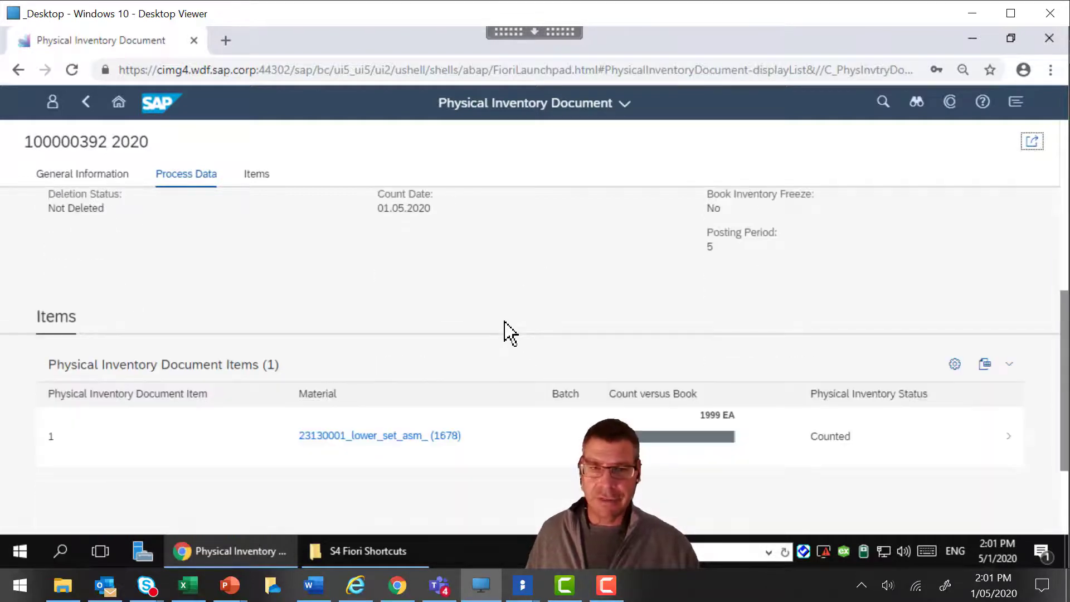
{"action": "scroll", "coordinate": [504, 322], "scroll_direction": "down", "scroll_amount": 2}
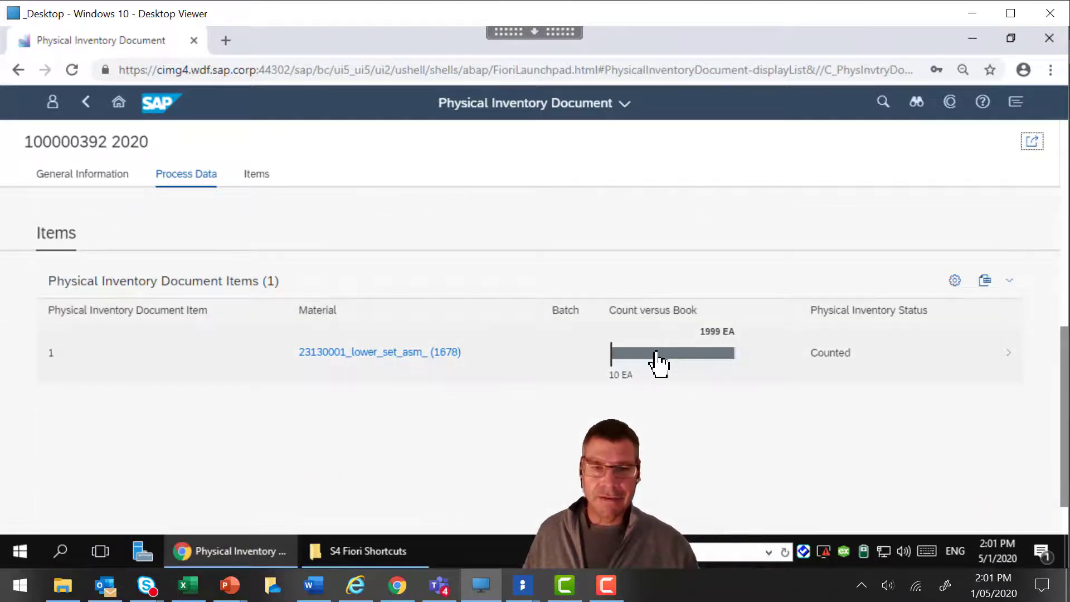
Inspect item 1 for material 1678, comparing counted and book quantities, then return to the document
{"action": "mouse_move", "coordinate": [661, 353]}
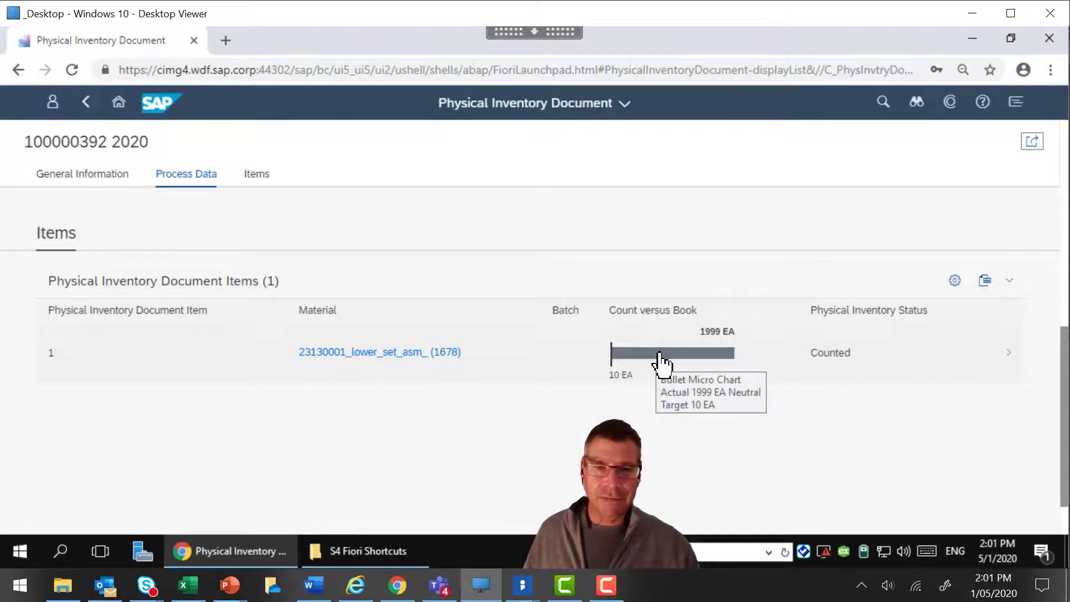
{"action": "left_click", "coordinate": [662, 361]}
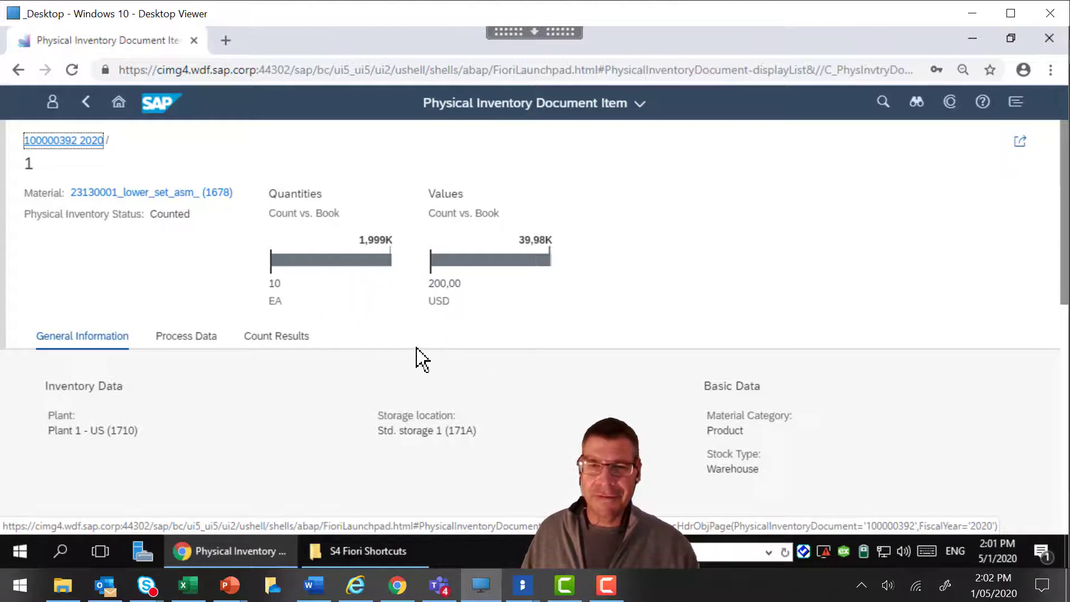
{"action": "scroll", "coordinate": [422, 359], "scroll_direction": "down", "scroll_amount": 2}
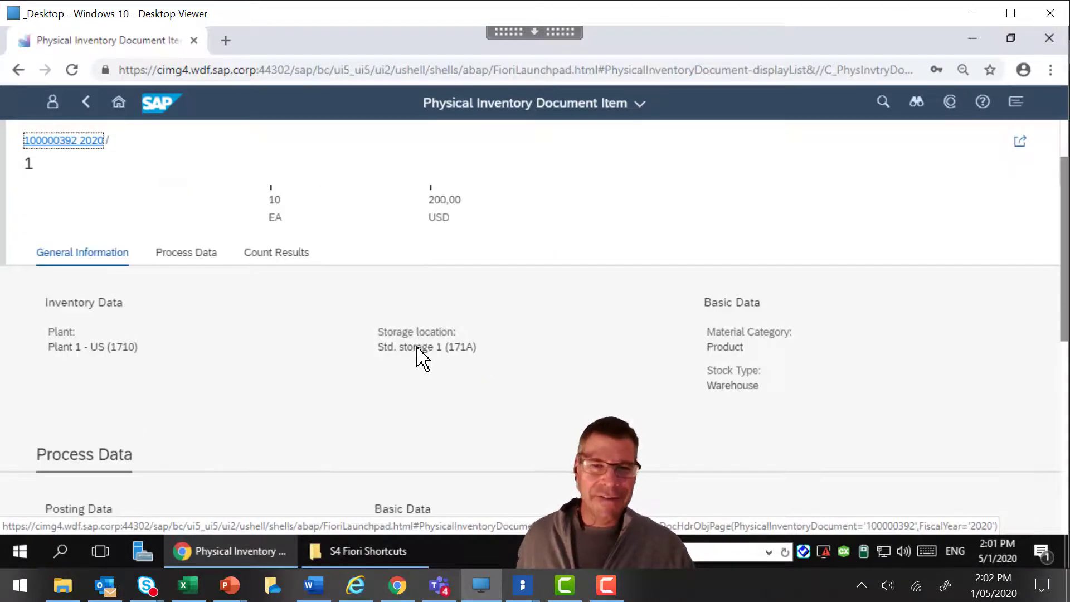
{"action": "scroll", "coordinate": [422, 356], "scroll_direction": "down", "scroll_amount": 1}
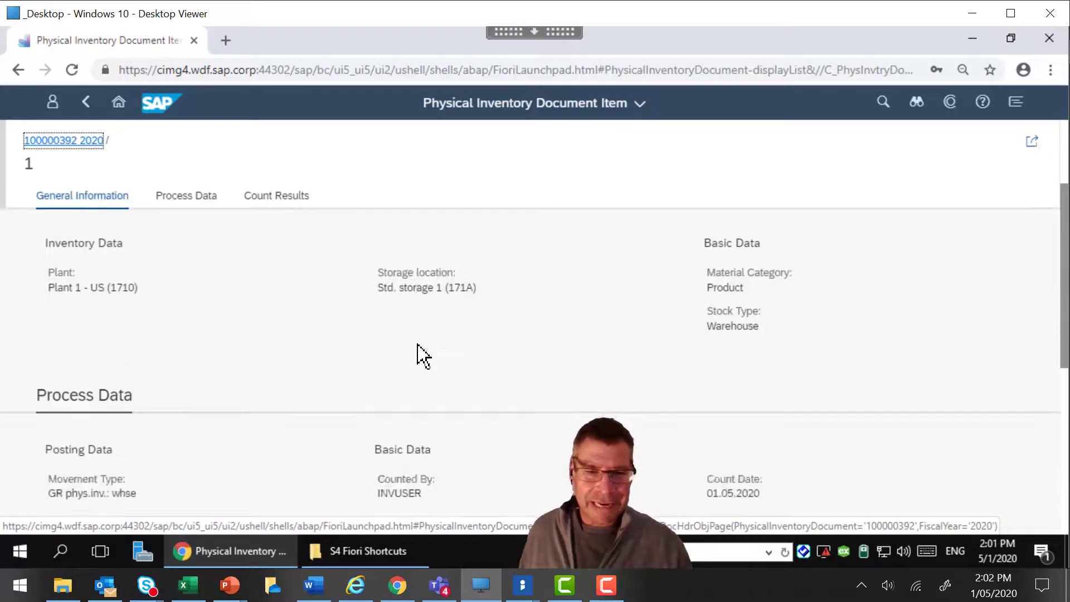
{"action": "scroll", "coordinate": [422, 356], "scroll_direction": "up", "scroll_amount": 3}
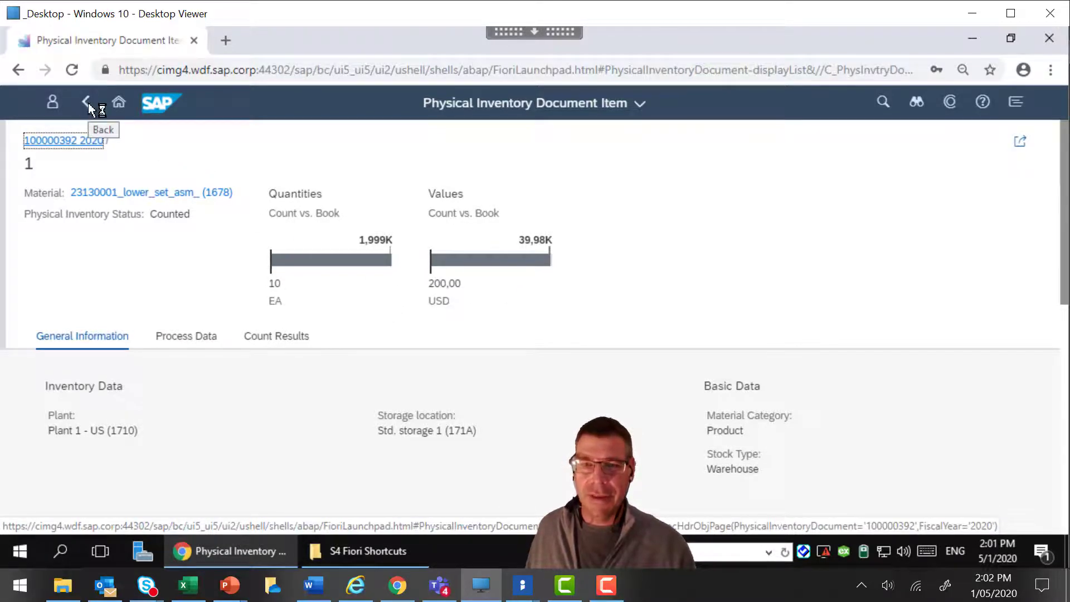
{"action": "left_click", "coordinate": [88, 104]}
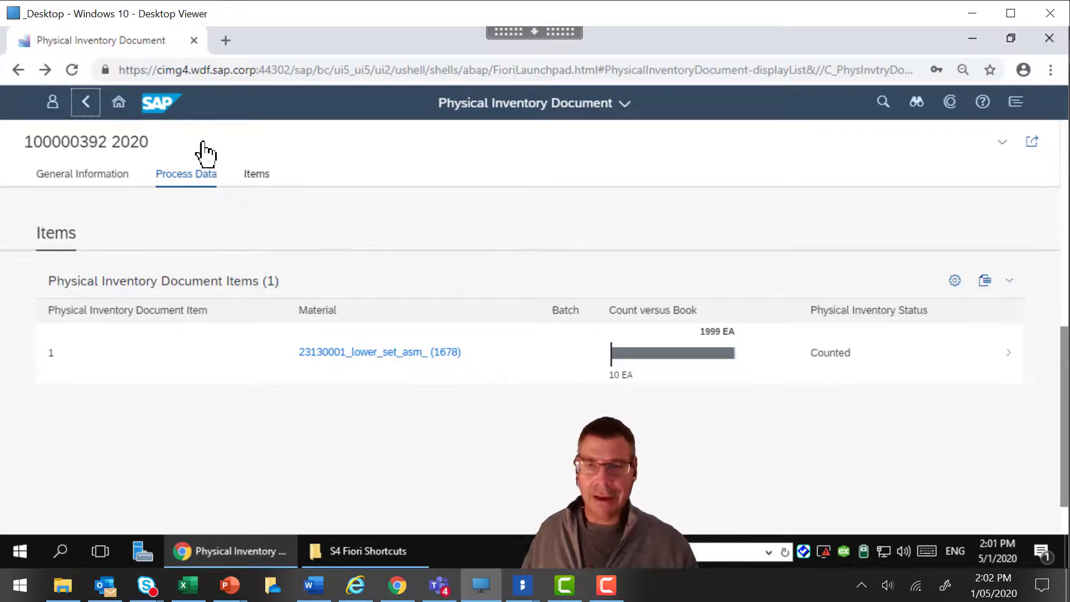
List inventory differences for document 100000392, showing 1,989 EA for material 1678, and mark it for posting
{"action": "left_click", "coordinate": [119, 103]}
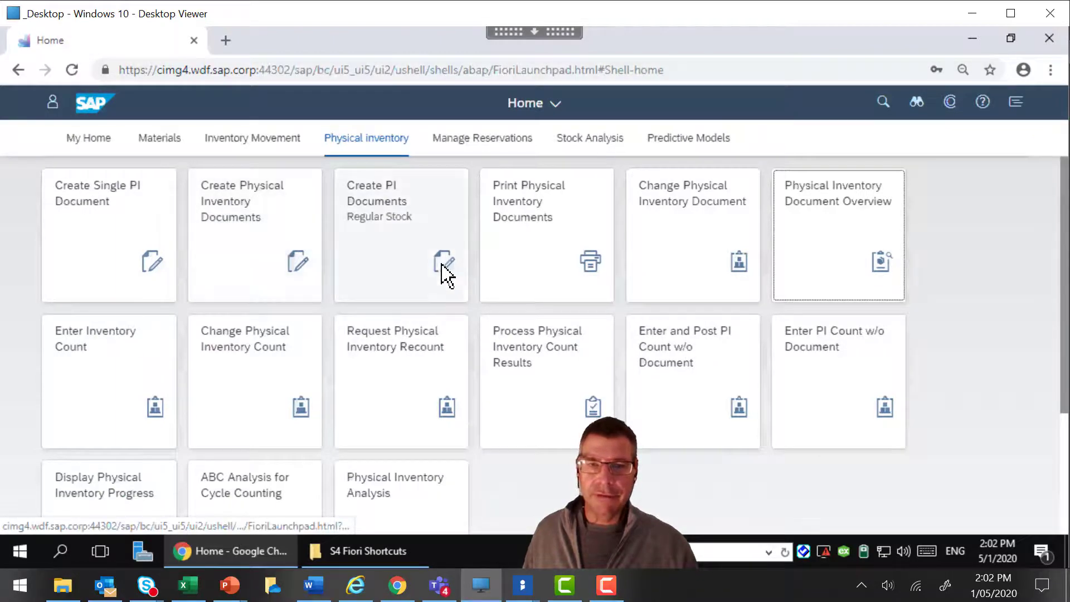
{"action": "left_click", "coordinate": [536, 363]}
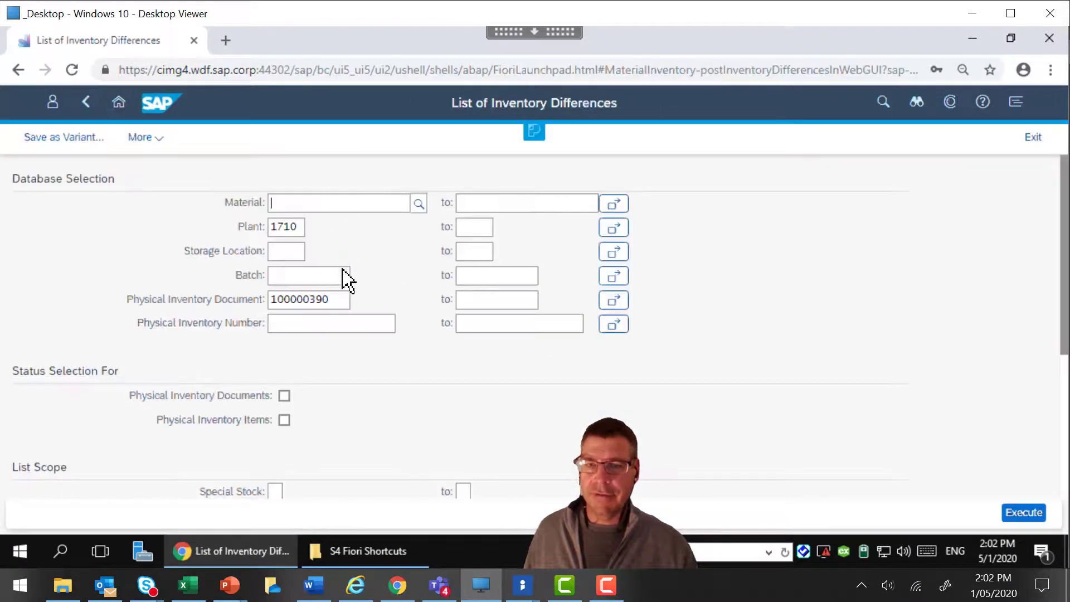
{"action": "left_click", "coordinate": [334, 302]}
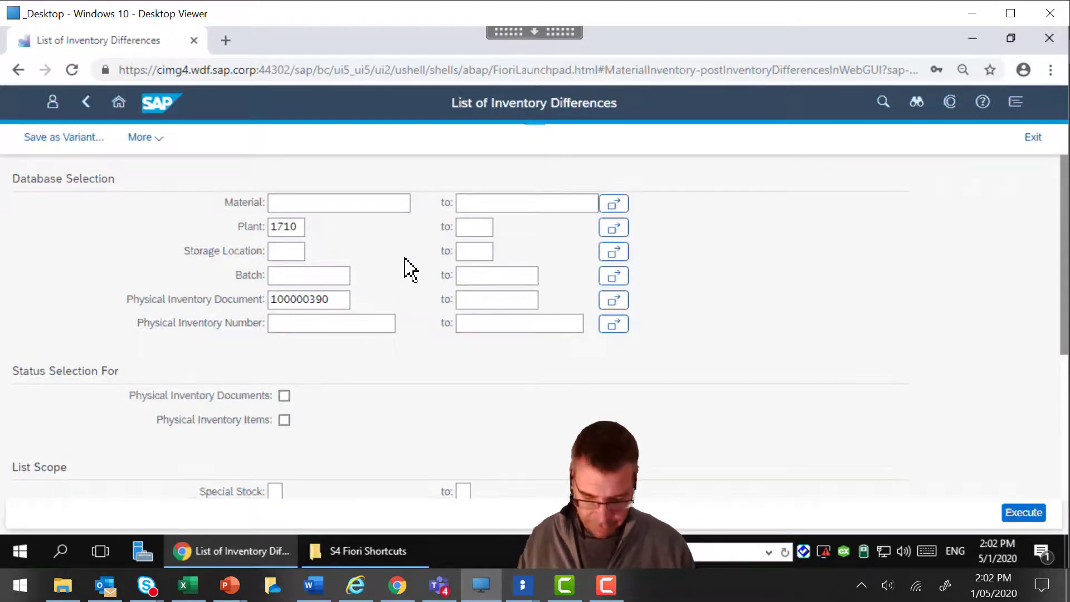
{"action": "type", "text": "2"}
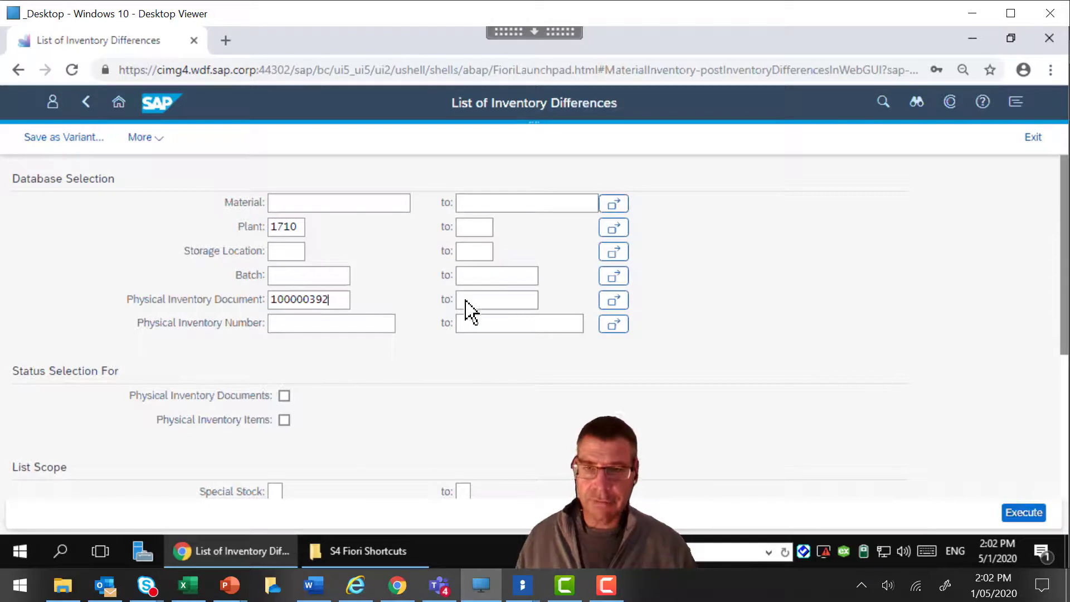
{"action": "left_click", "coordinate": [1023, 514]}
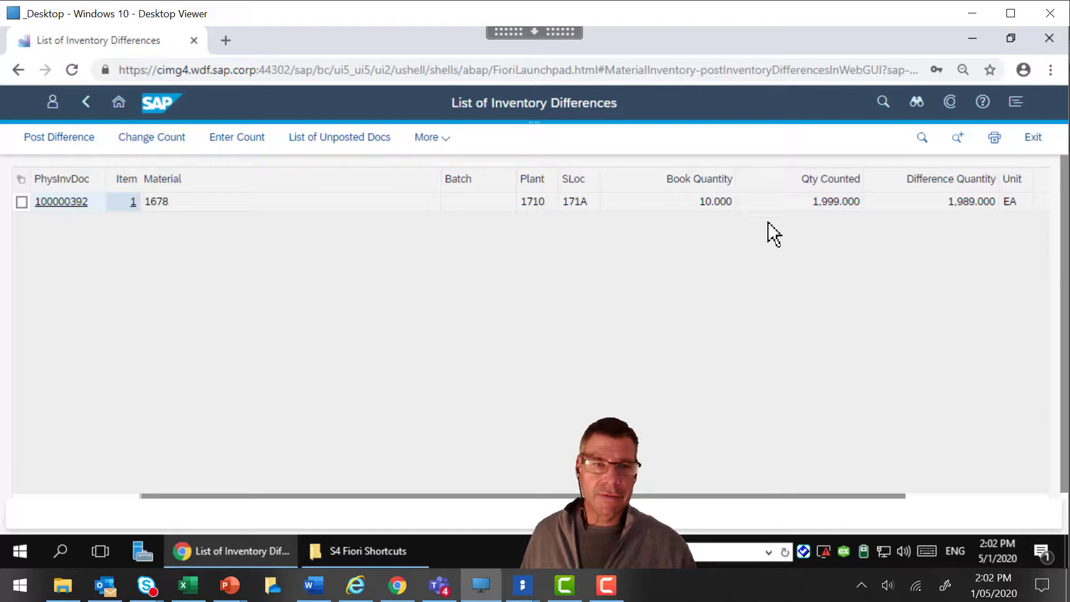
{"action": "left_click", "coordinate": [21, 203]}
{"action": "left_click", "coordinate": [58, 140]}
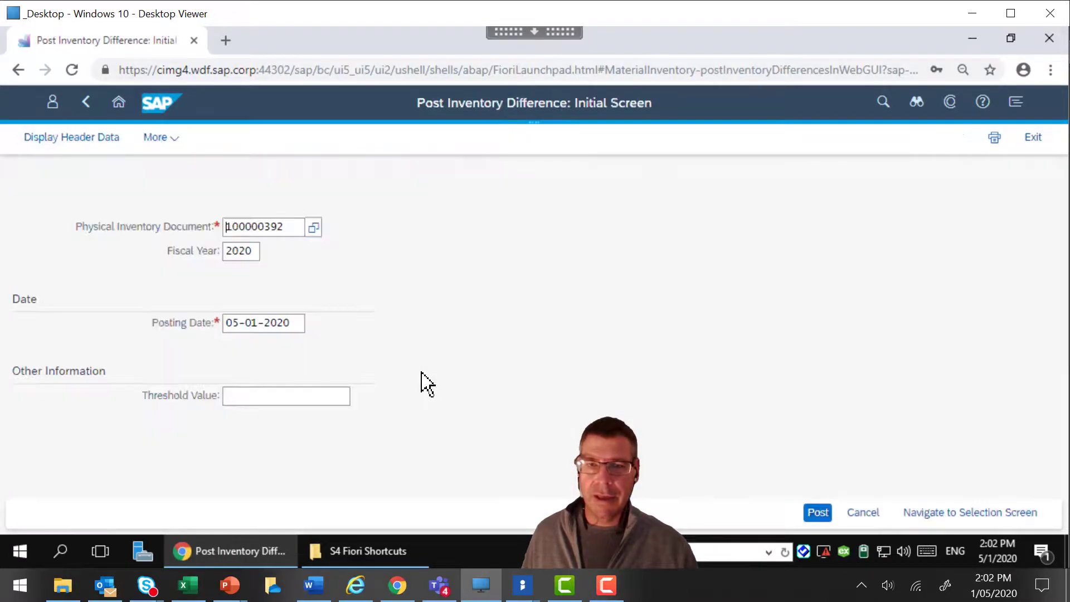
Attempt posting the difference, get 'Difference amount too high', then leave for the launchpad home, discarding data
{"action": "left_click", "coordinate": [821, 518]}
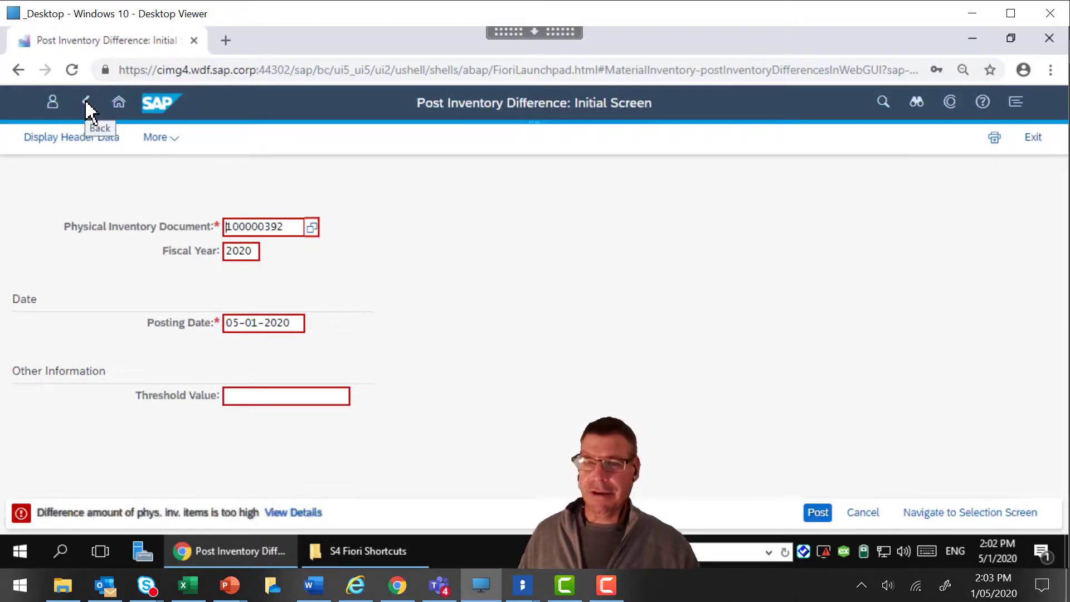
{"action": "left_click", "coordinate": [87, 104]}
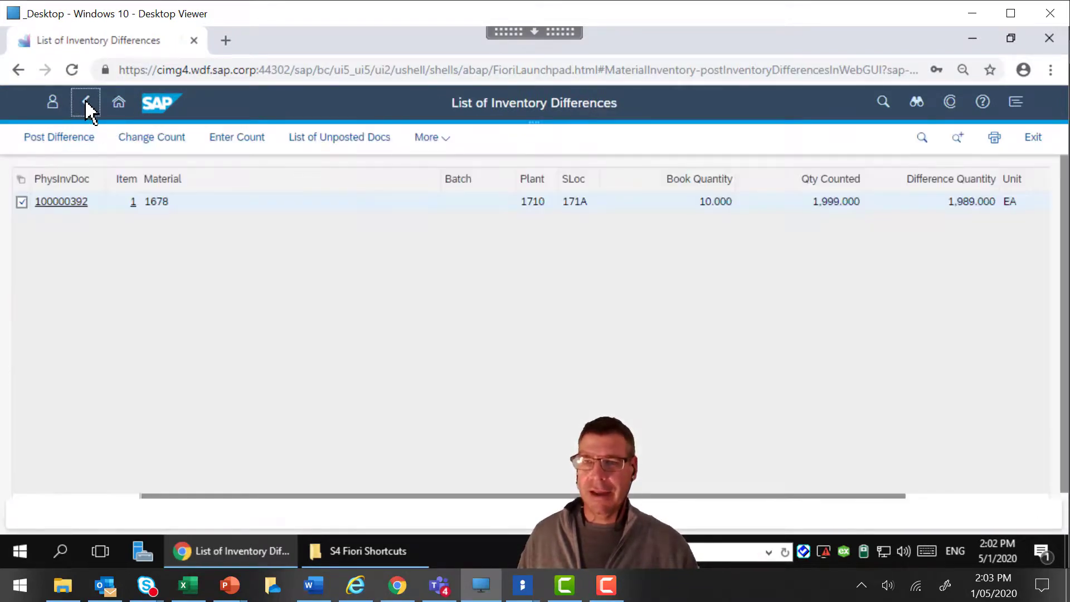
{"action": "left_click", "coordinate": [114, 110]}
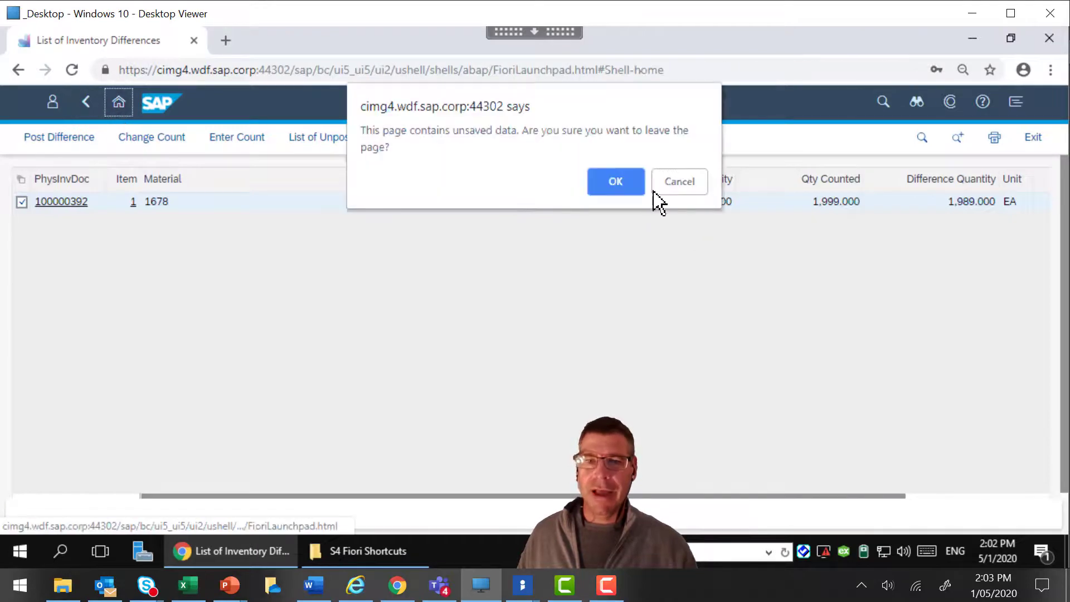
{"action": "left_click", "coordinate": [619, 185]}
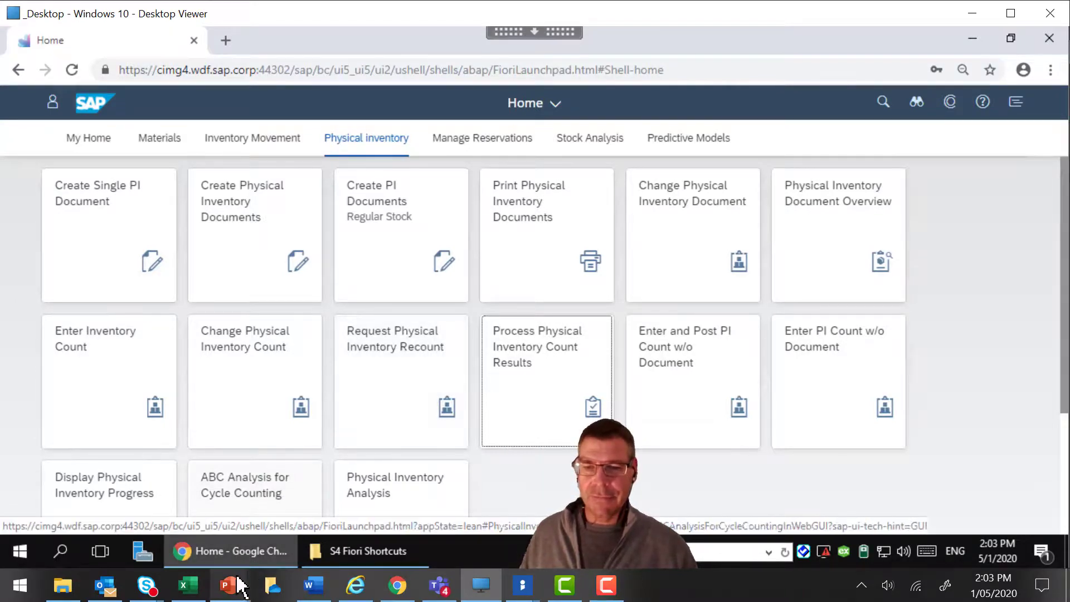
Rewind slide 14 to its empty start, then re-reveal the Document Overview and Create Count screenshots
{"action": "mouse_move", "coordinate": [230, 584]}
{"action": "left_click", "coordinate": [276, 515]}
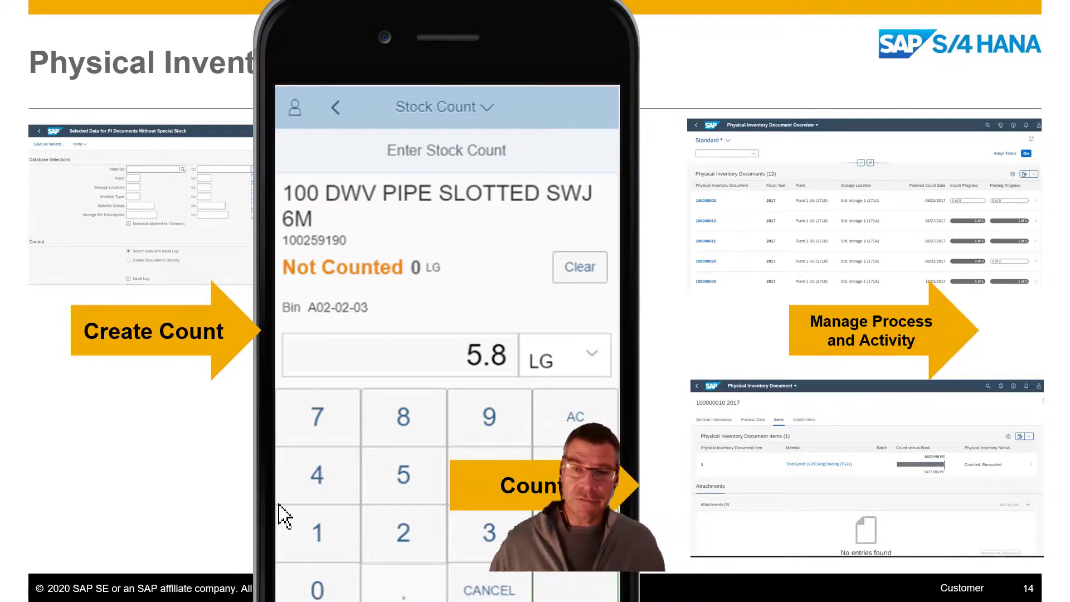
{"action": "key", "text": "Left"}
{"action": "key", "text": "Left"}
{"action": "key", "text": "Left"}
{"action": "key", "text": "Left"}
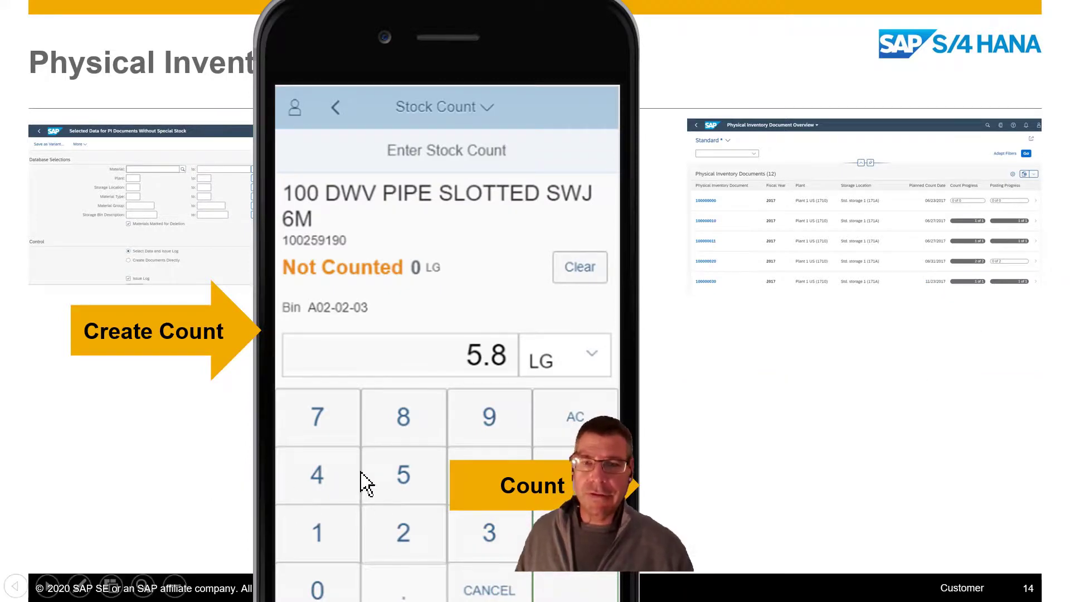
{"action": "key", "text": "Left"}
{"action": "key", "text": "Left"}
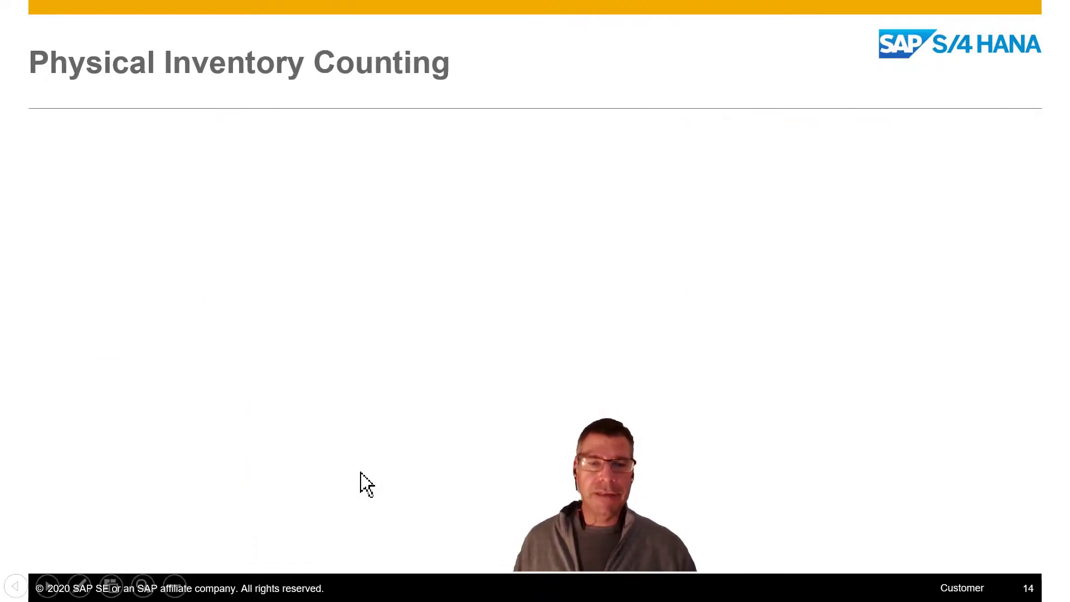
{"action": "key", "text": "Right"}
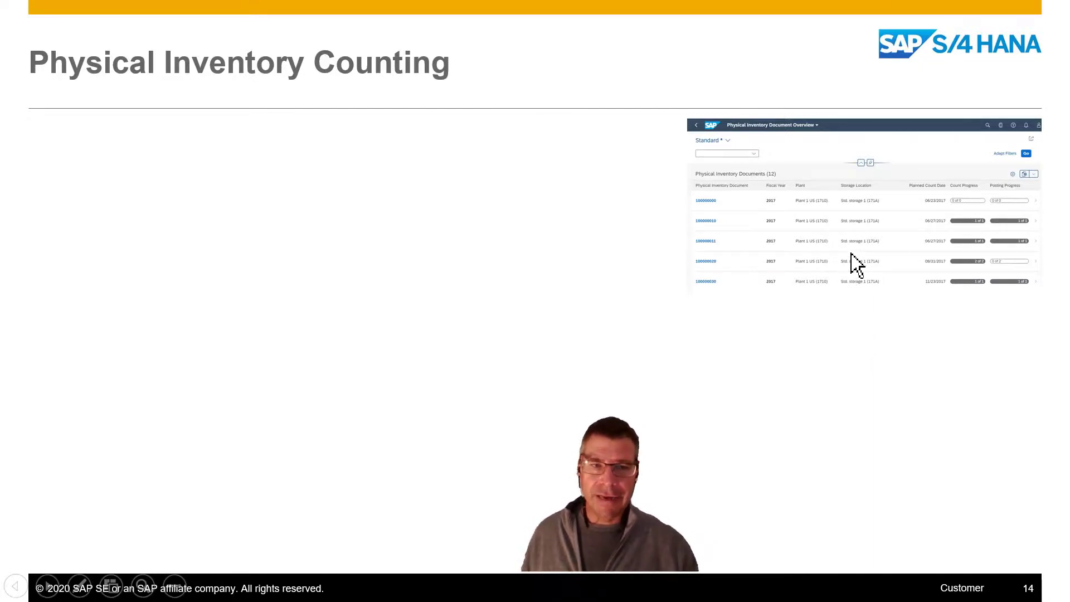
{"action": "key", "text": "Right"}
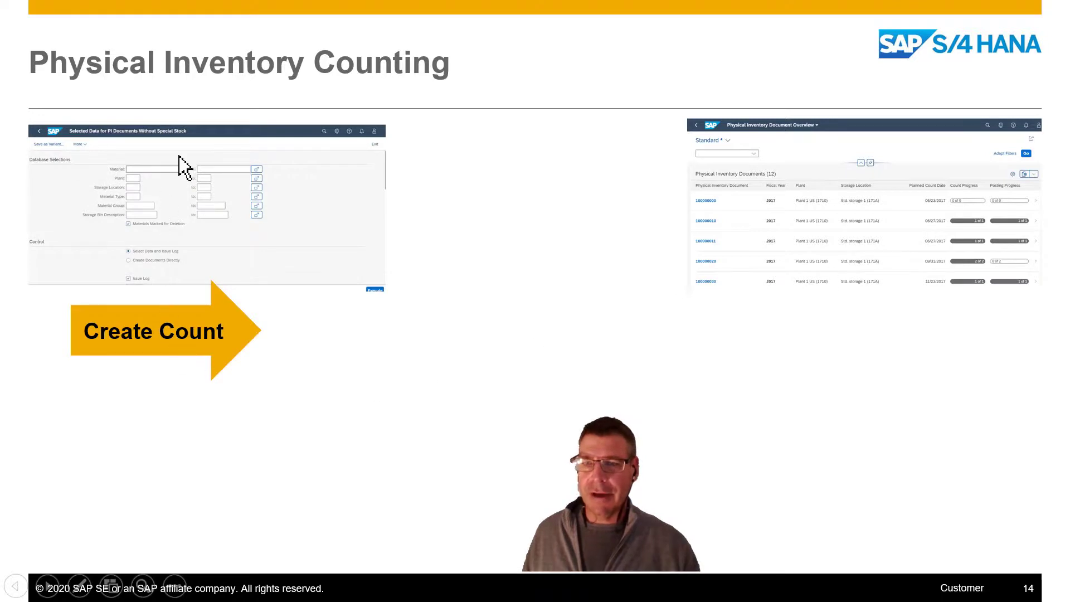